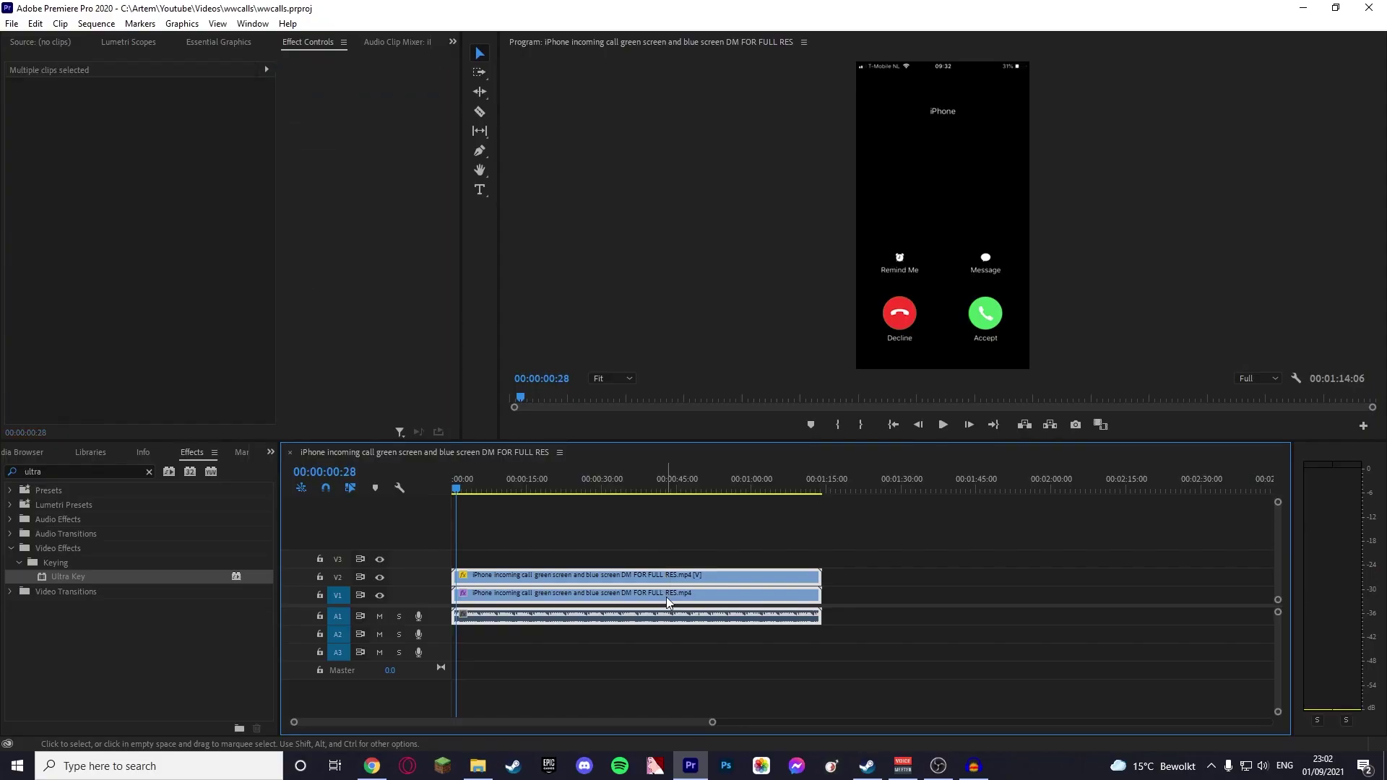
- Move the two stacked iPhone incoming call clips up one video track
mouse_move(617, 576)
mouse_down()
mouse_move(612, 561)
mouse_move(598, 582)
mouse_up()
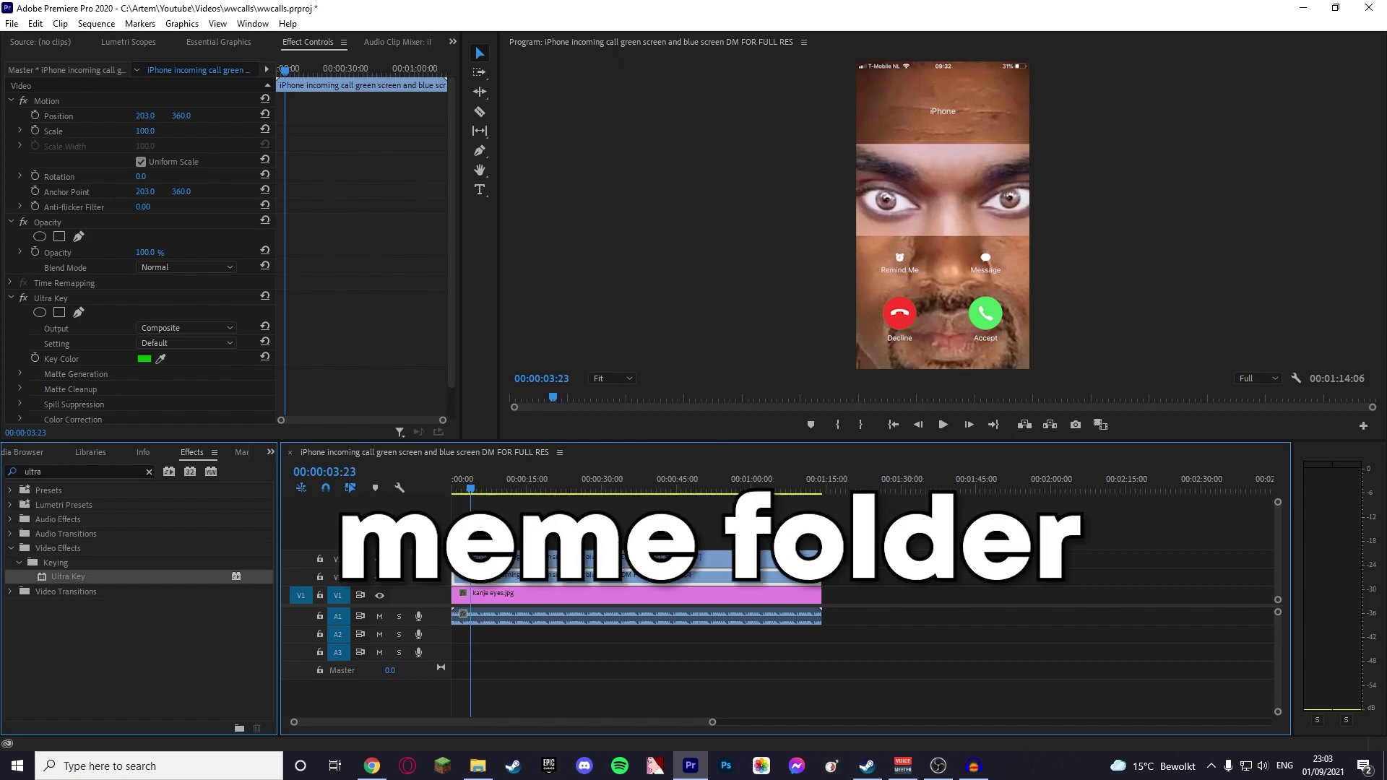
- Browse the discord_memes folder for meme footage to place behind the incoming call screen
key(alt+Tab)
drag(144, 206, 899, 148)
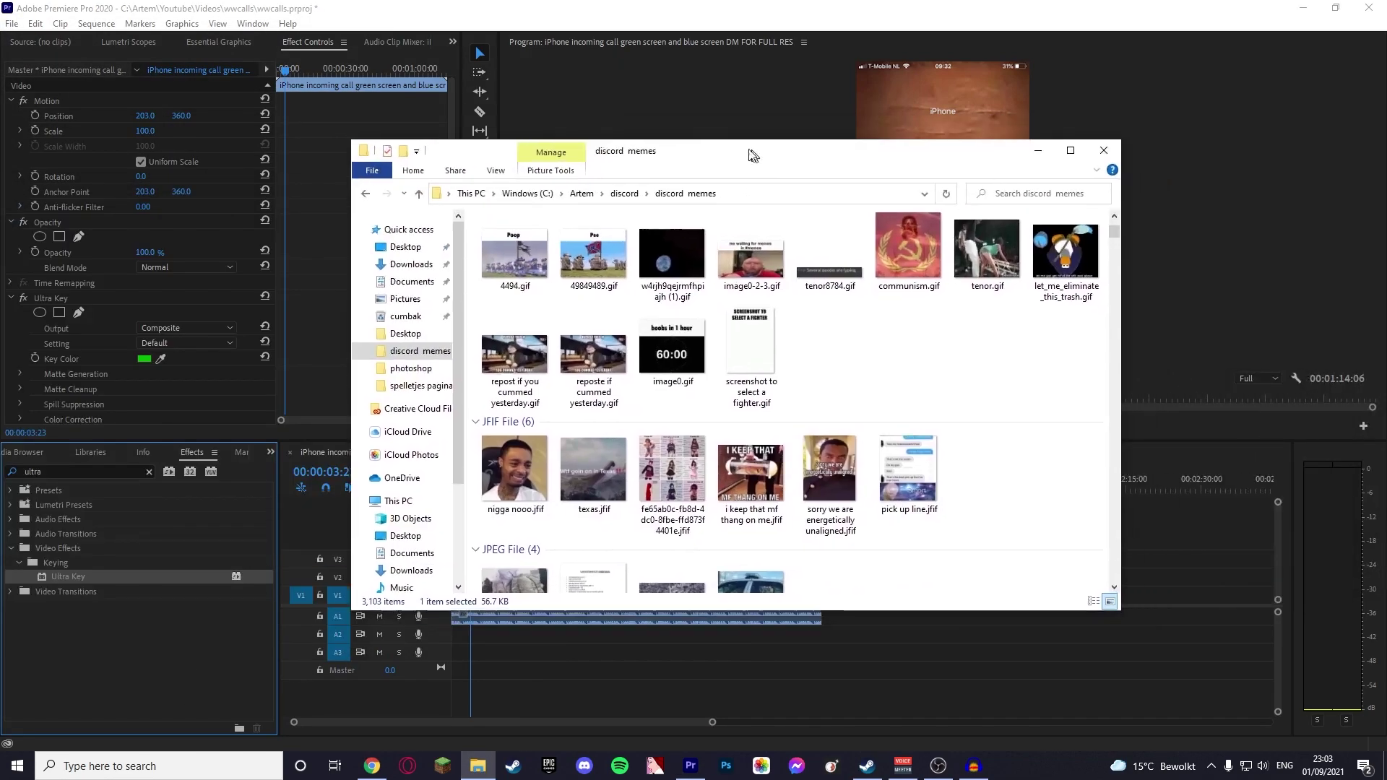
scroll(821, 366, down, 10)
scroll(819, 365, down, 15)
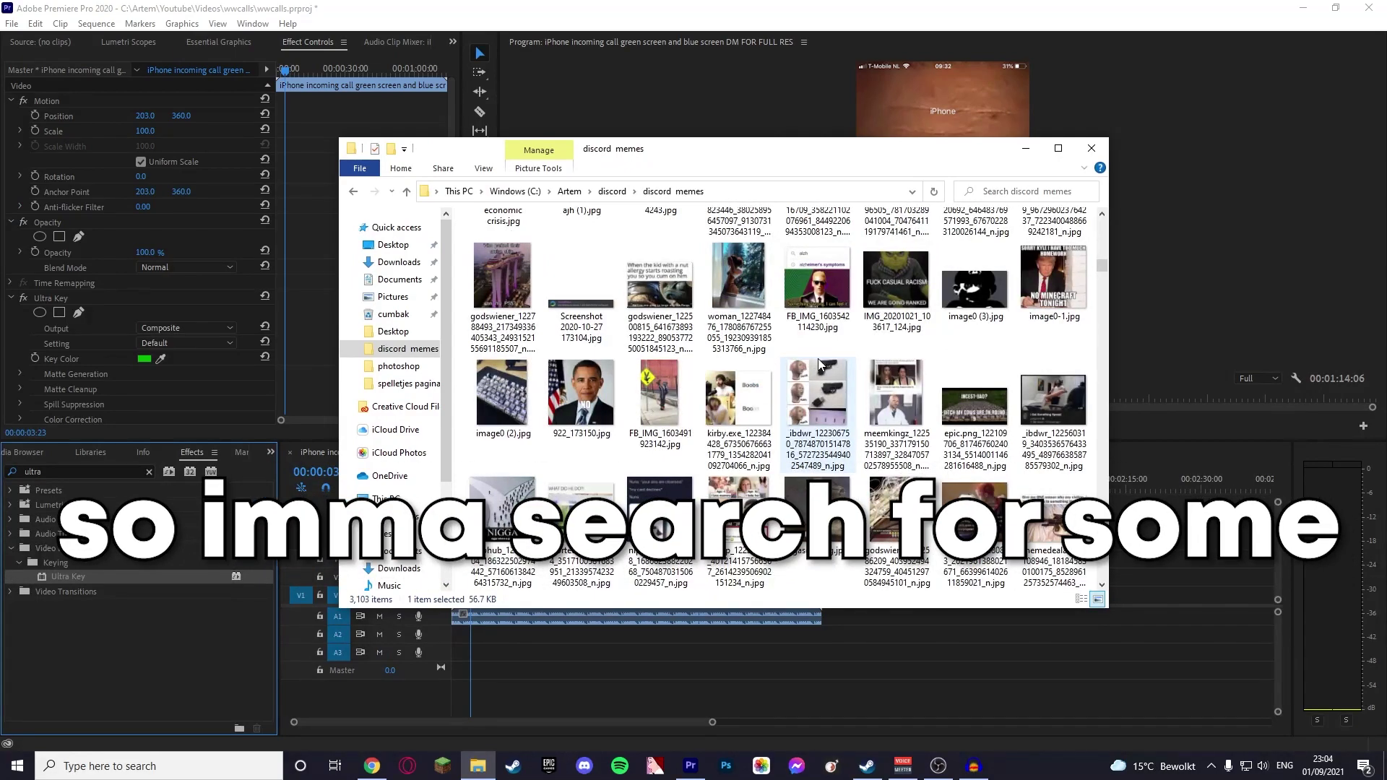
scroll(818, 358, down, 5)
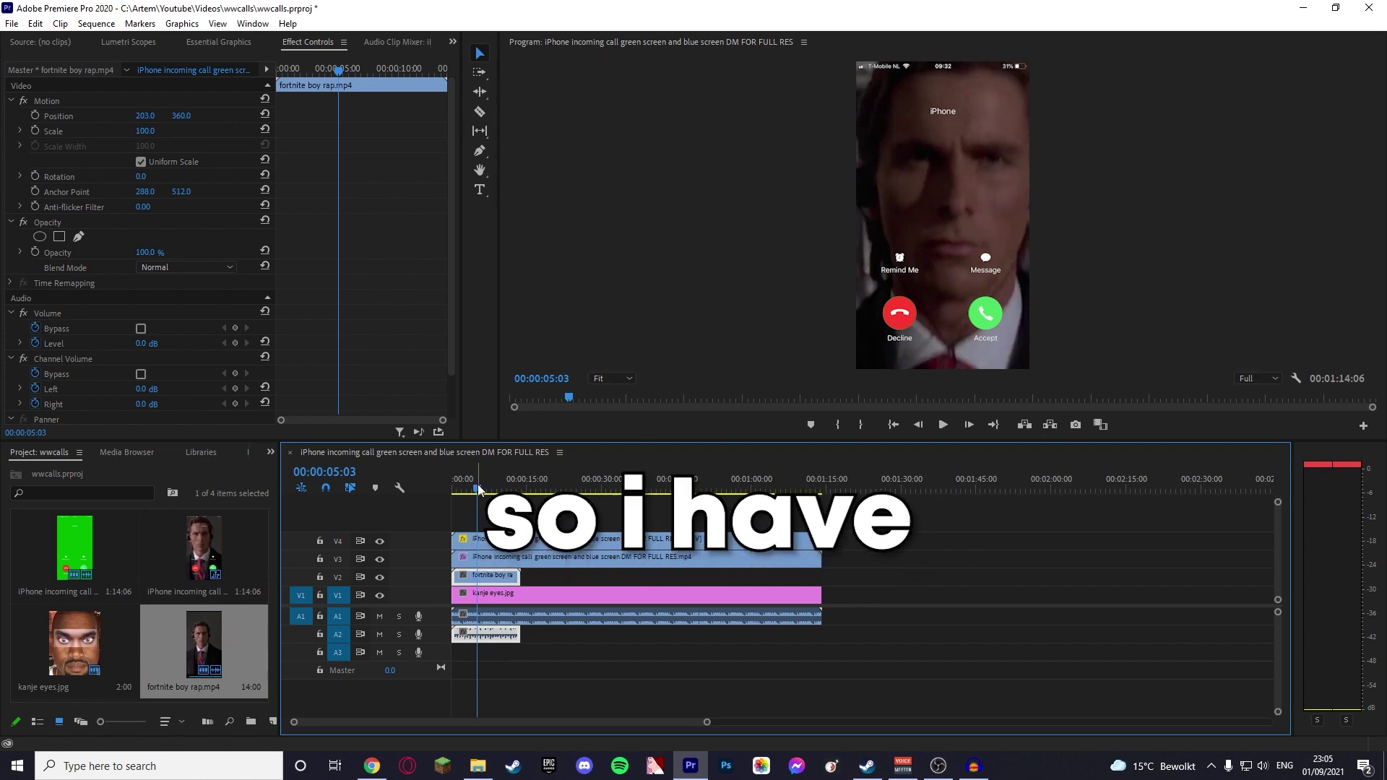
- Play the sequence from the start to check the fortnite boy rap clip behind the call screen
drag(478, 489, 433, 499)
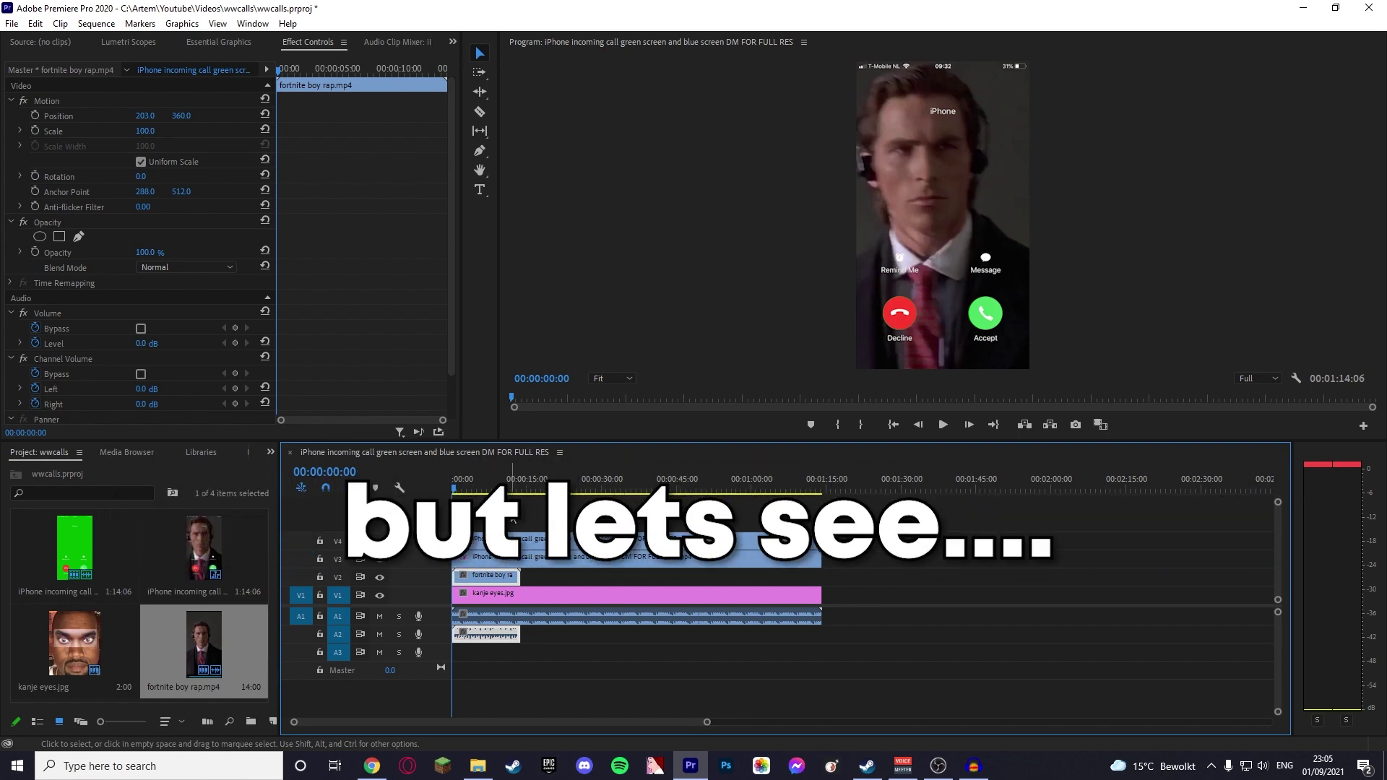
key(space)
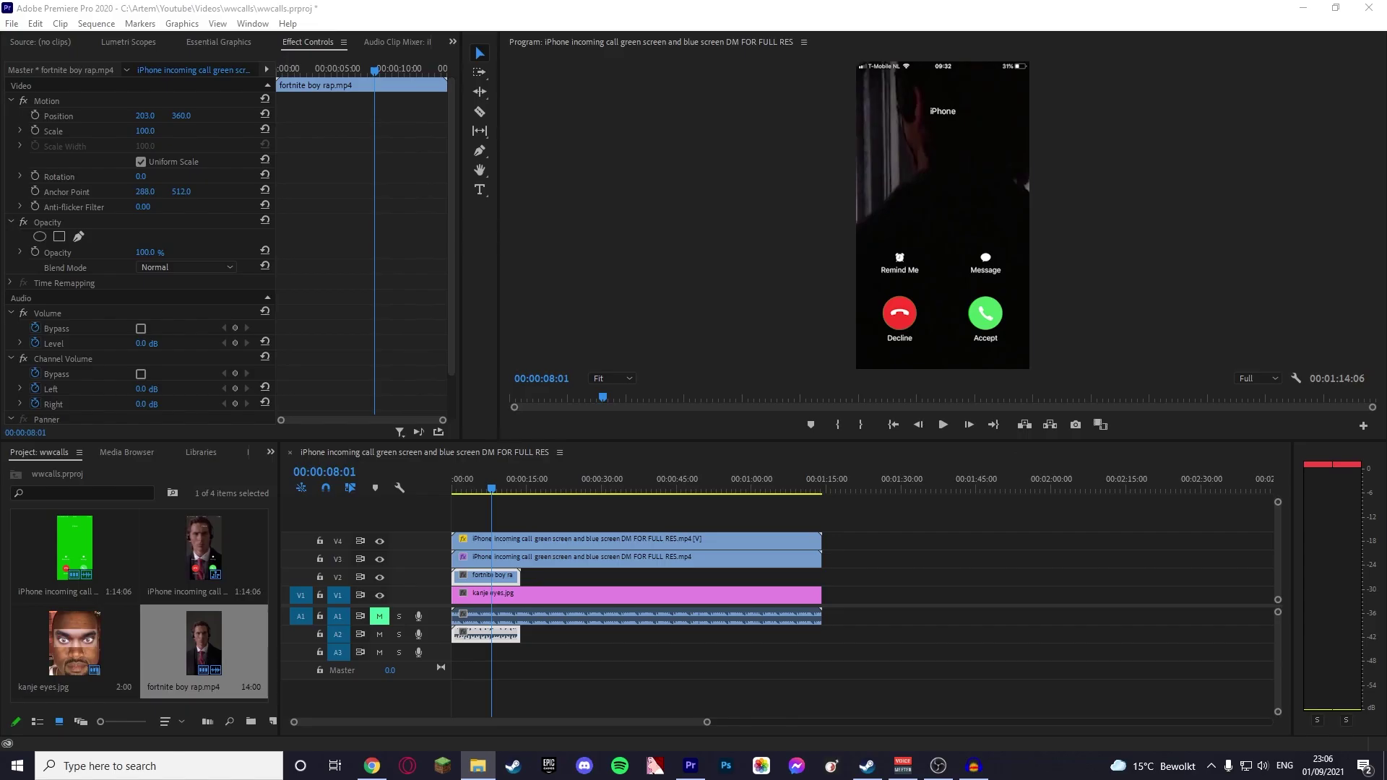
- Place the dribbling man clip on V1 past the existing clips, at about 00:01:32, and play it
mouse_move(922, 611)
mouse_down()
mouse_move(919, 582)
mouse_move(911, 595)
mouse_up()
click(913, 489)
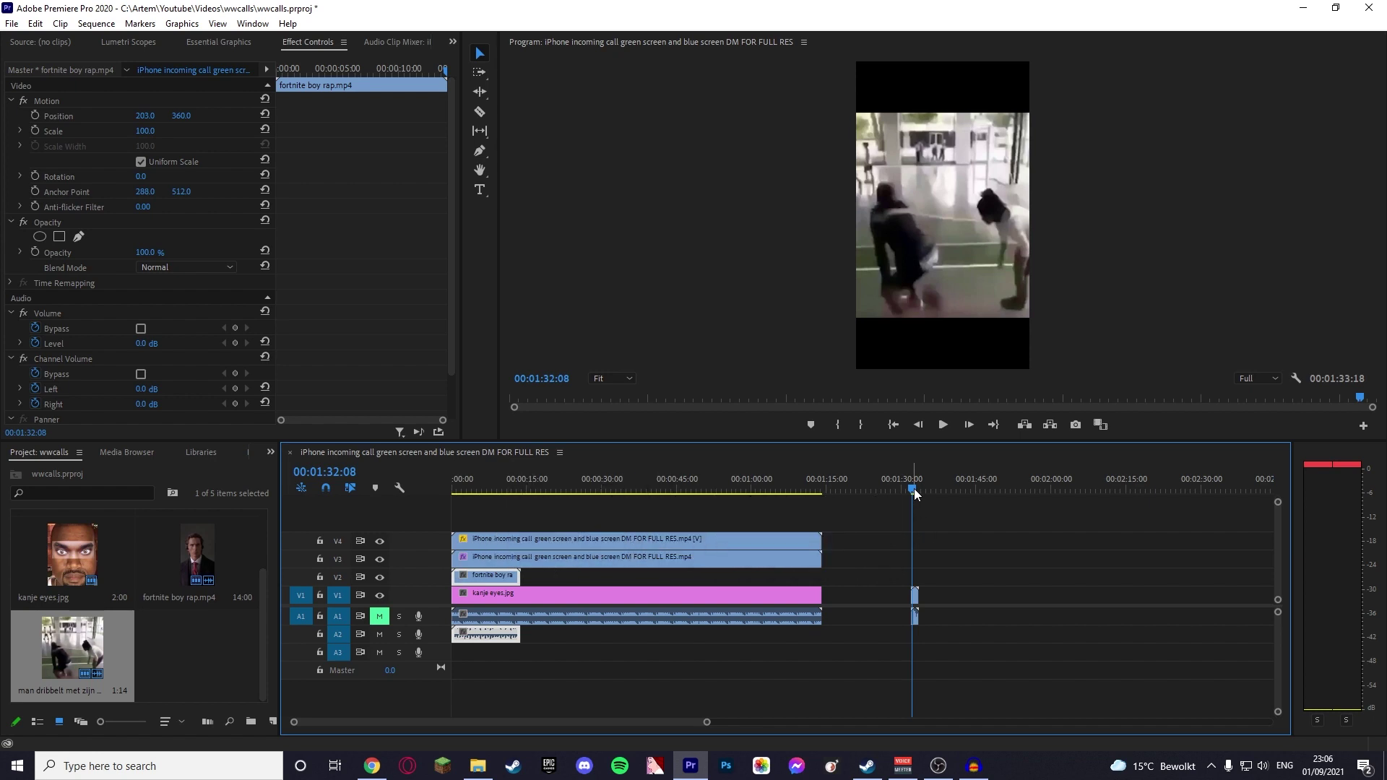
key(space)
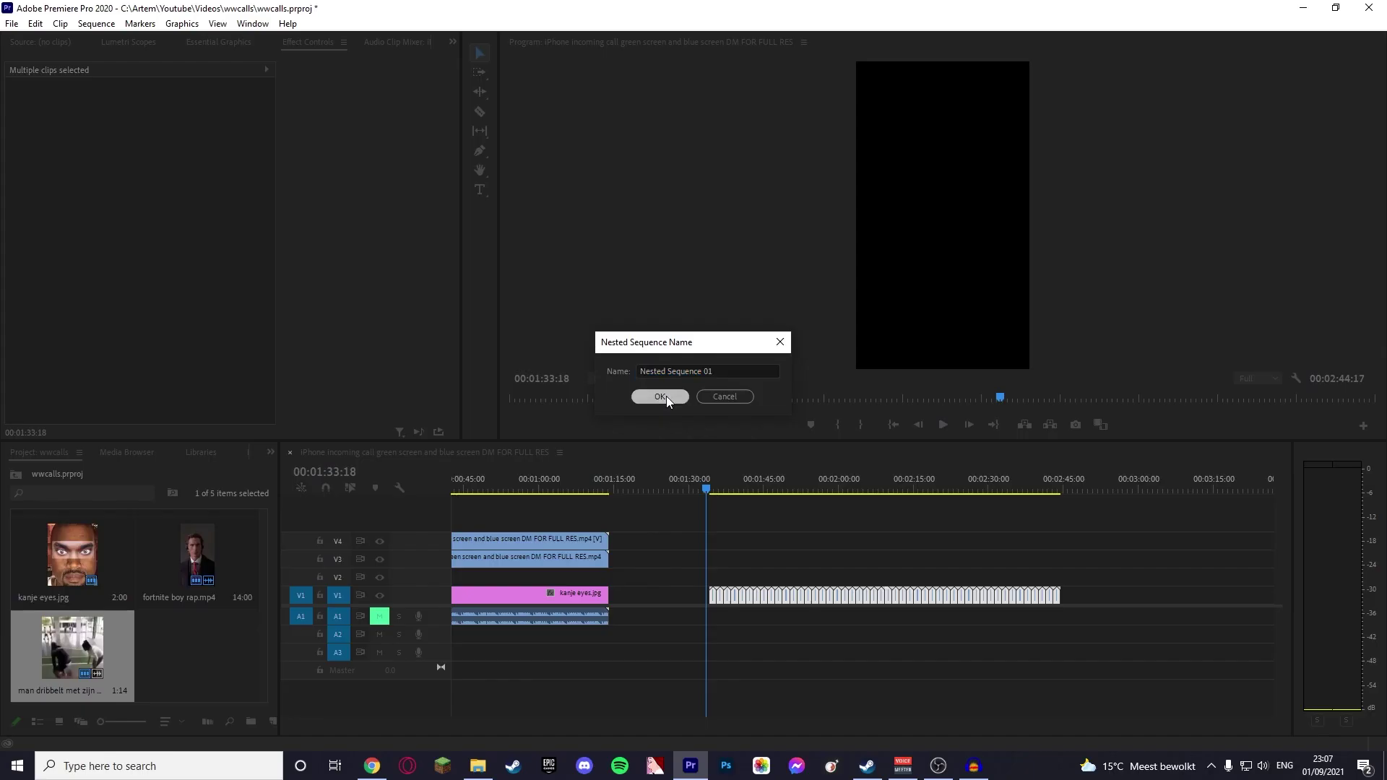
- Nest the row of repeated dribbling clips on V1 under the default name
click(653, 393)
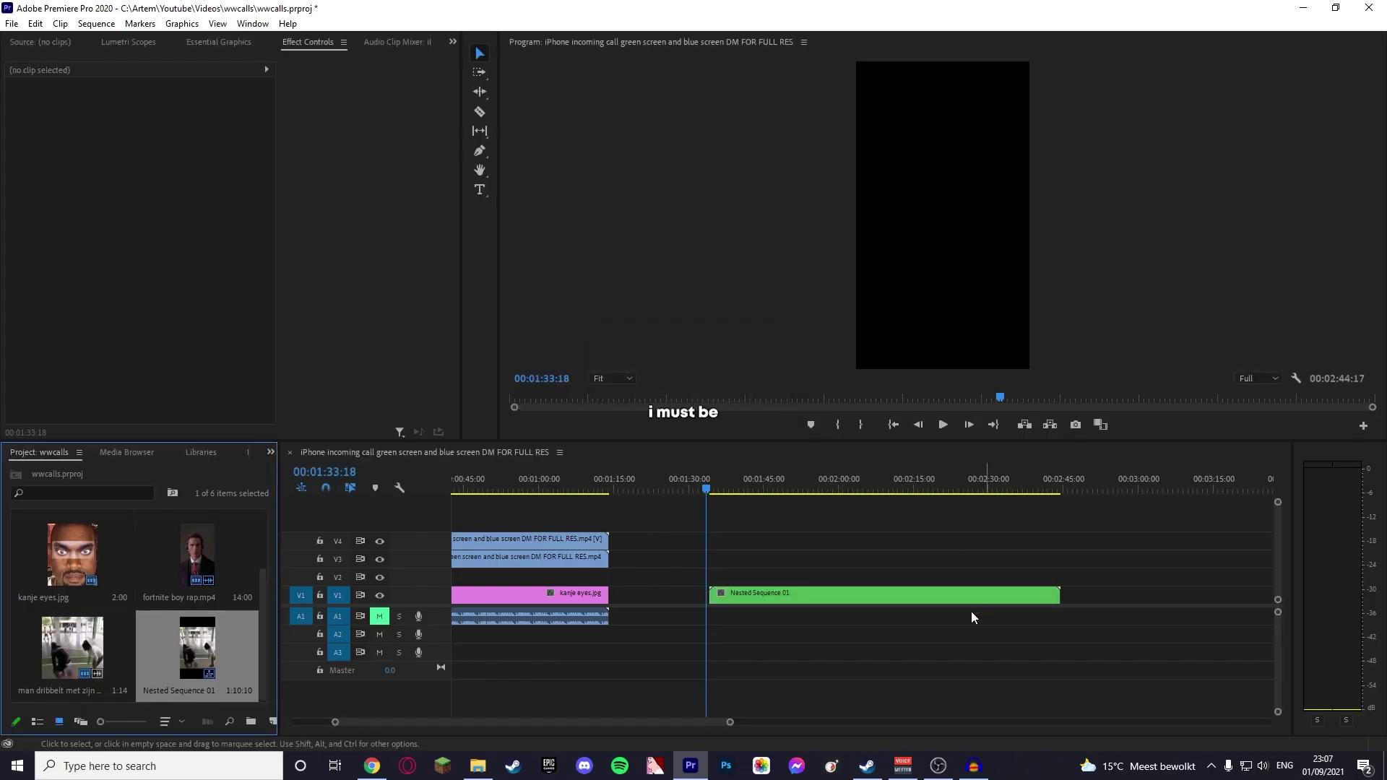
drag(662, 721, 545, 718)
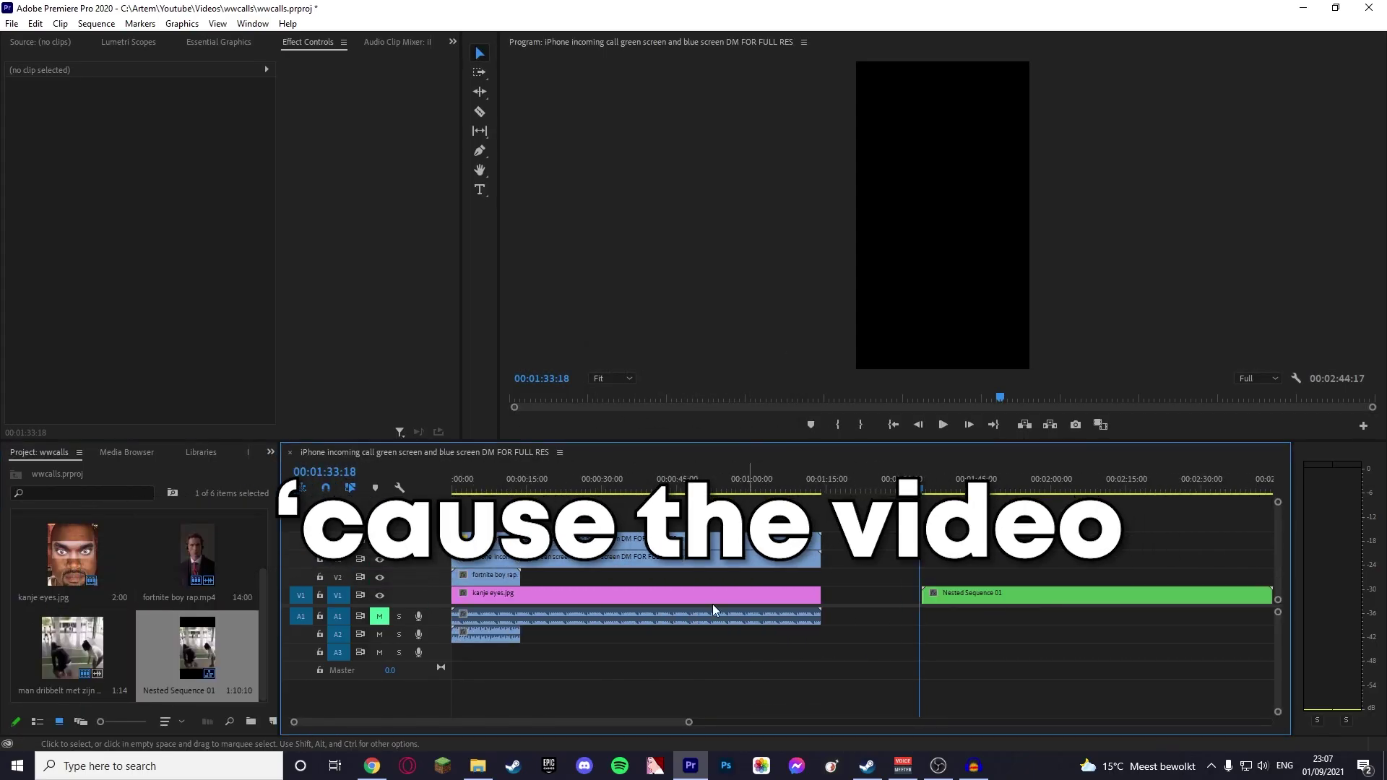
- Replace the fortnite boy rap clip on V2 with the nested dribbling sequence at the timeline start, and save the project
click(495, 576)
key(Delete)
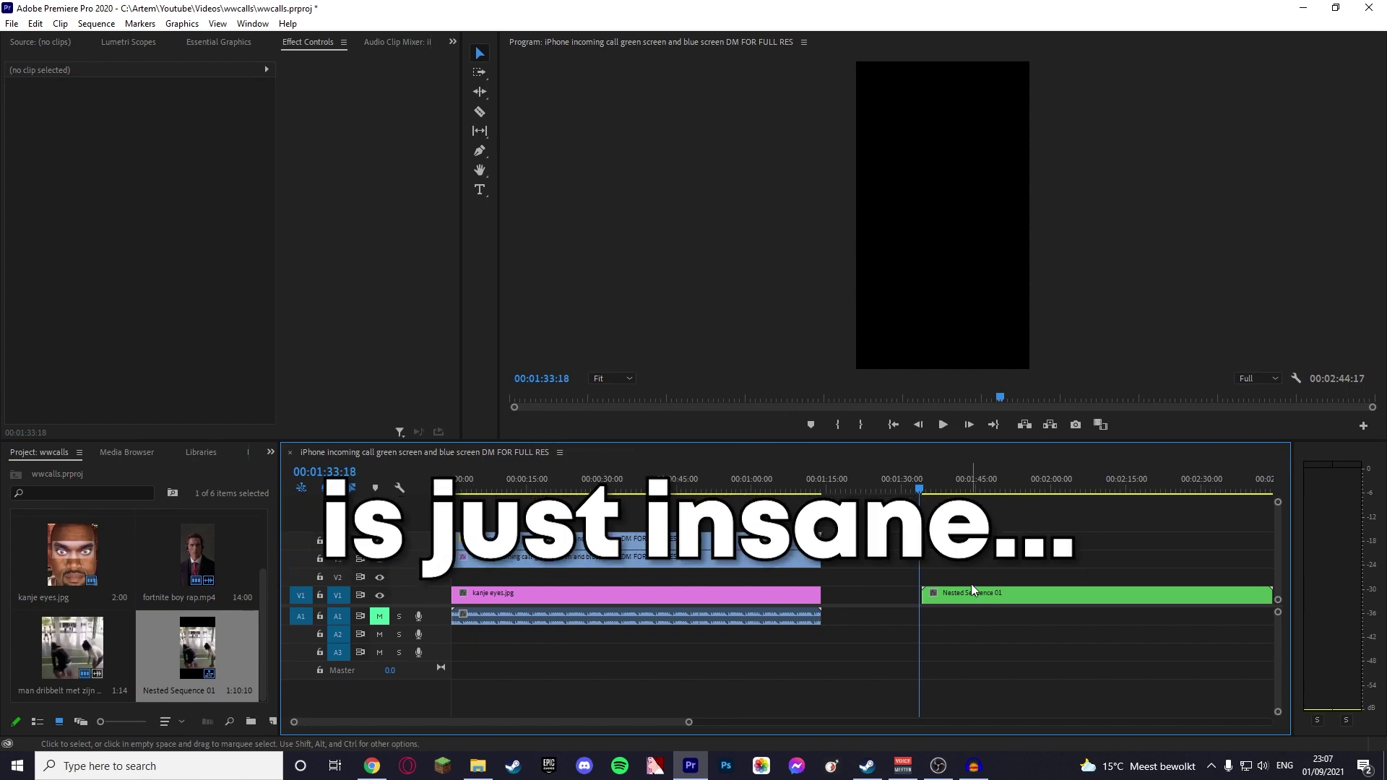
drag(876, 591, 459, 576)
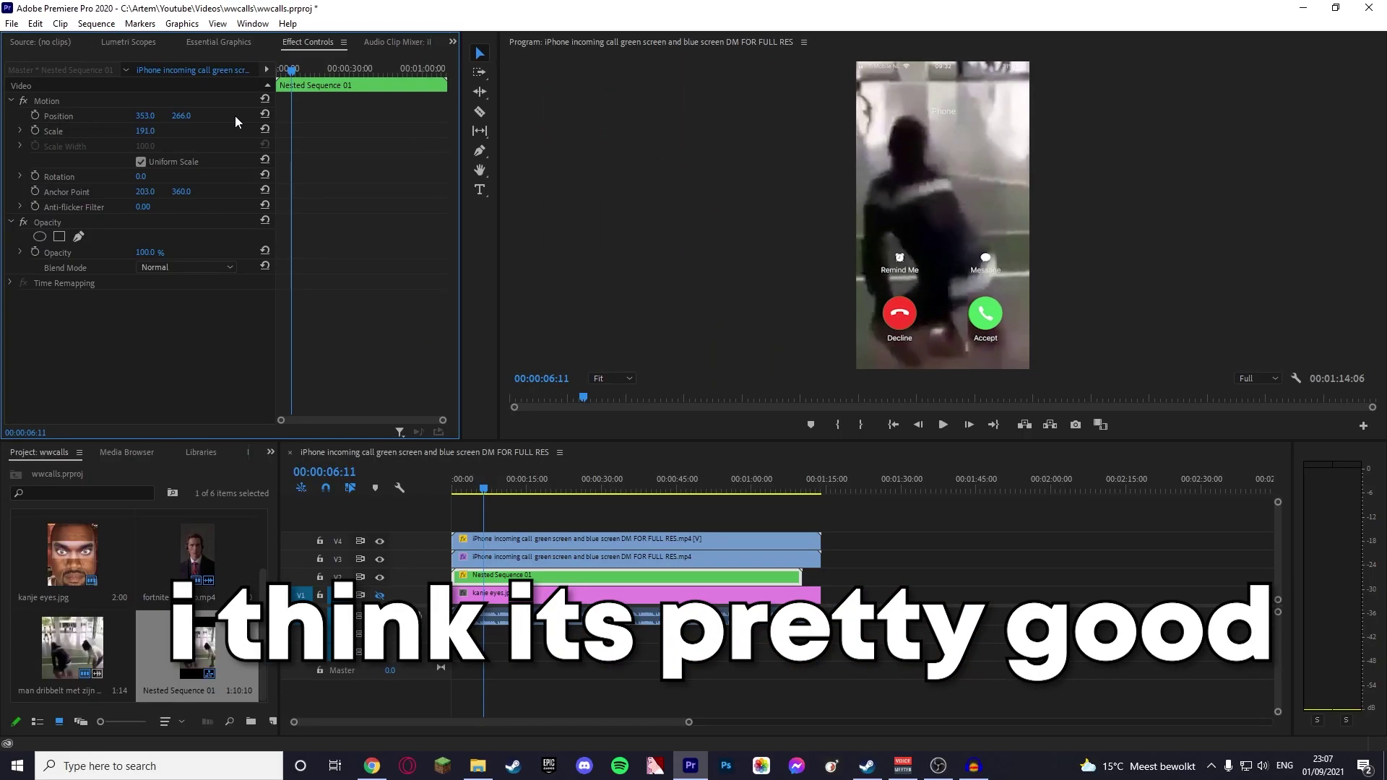
key(ctrl+s)
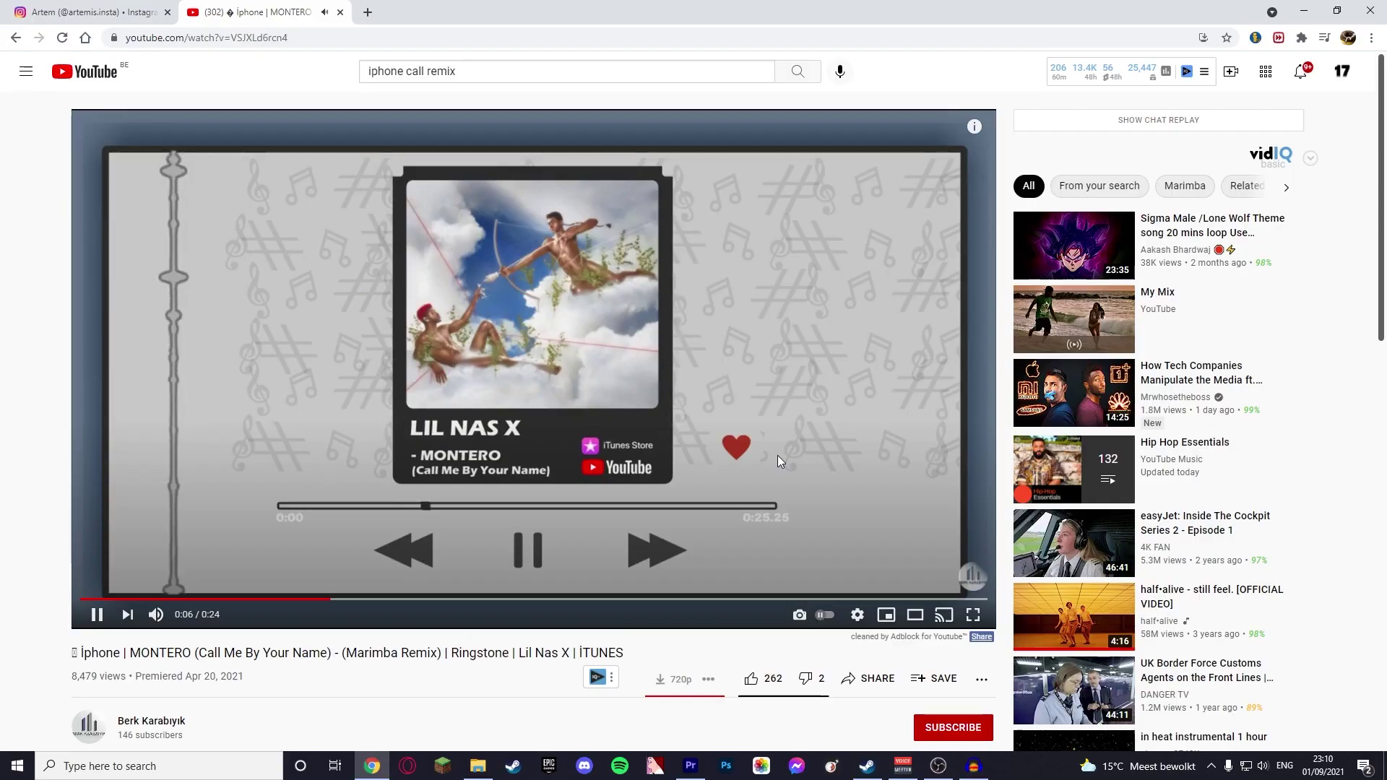
- Preview the MONTERO Marimba Remix ringtone video from its beginning and open its MP3 download options
click(777, 454)
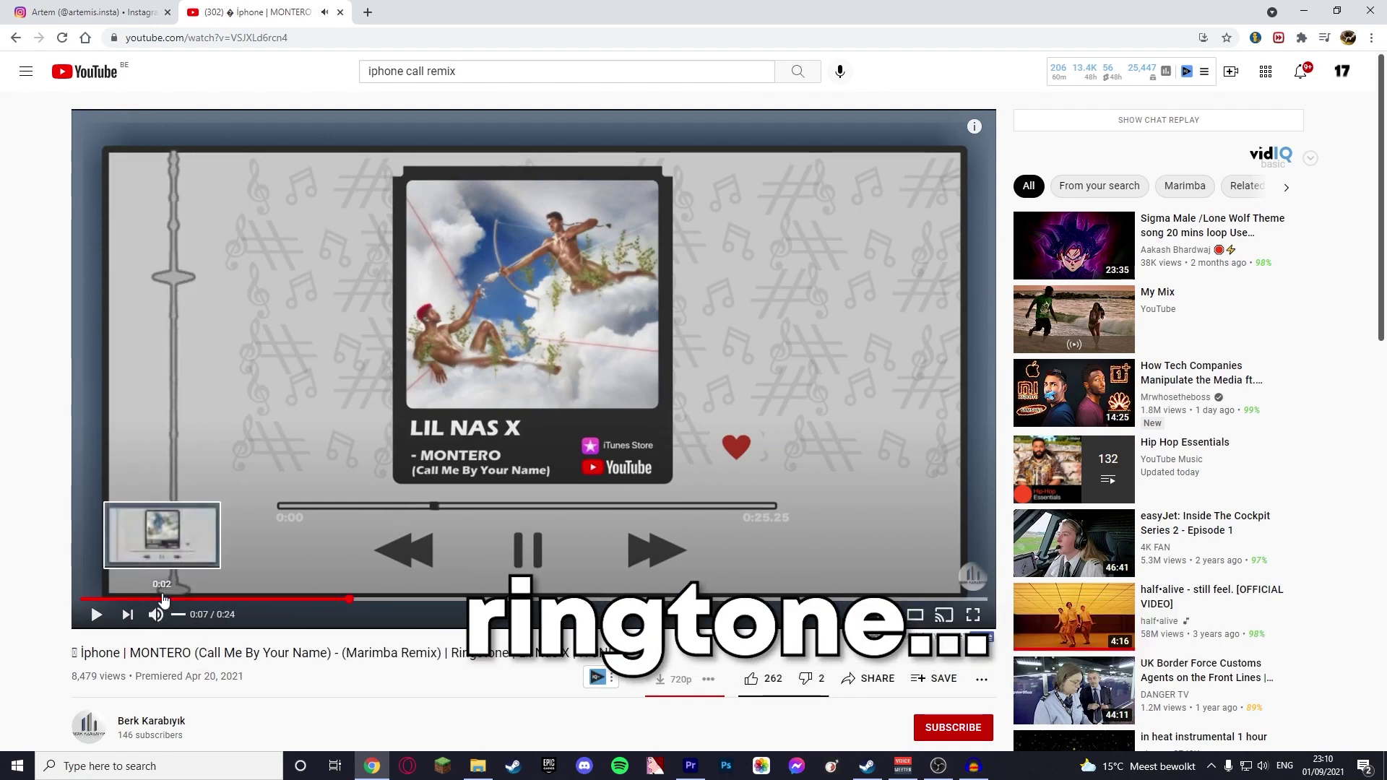
click(109, 599)
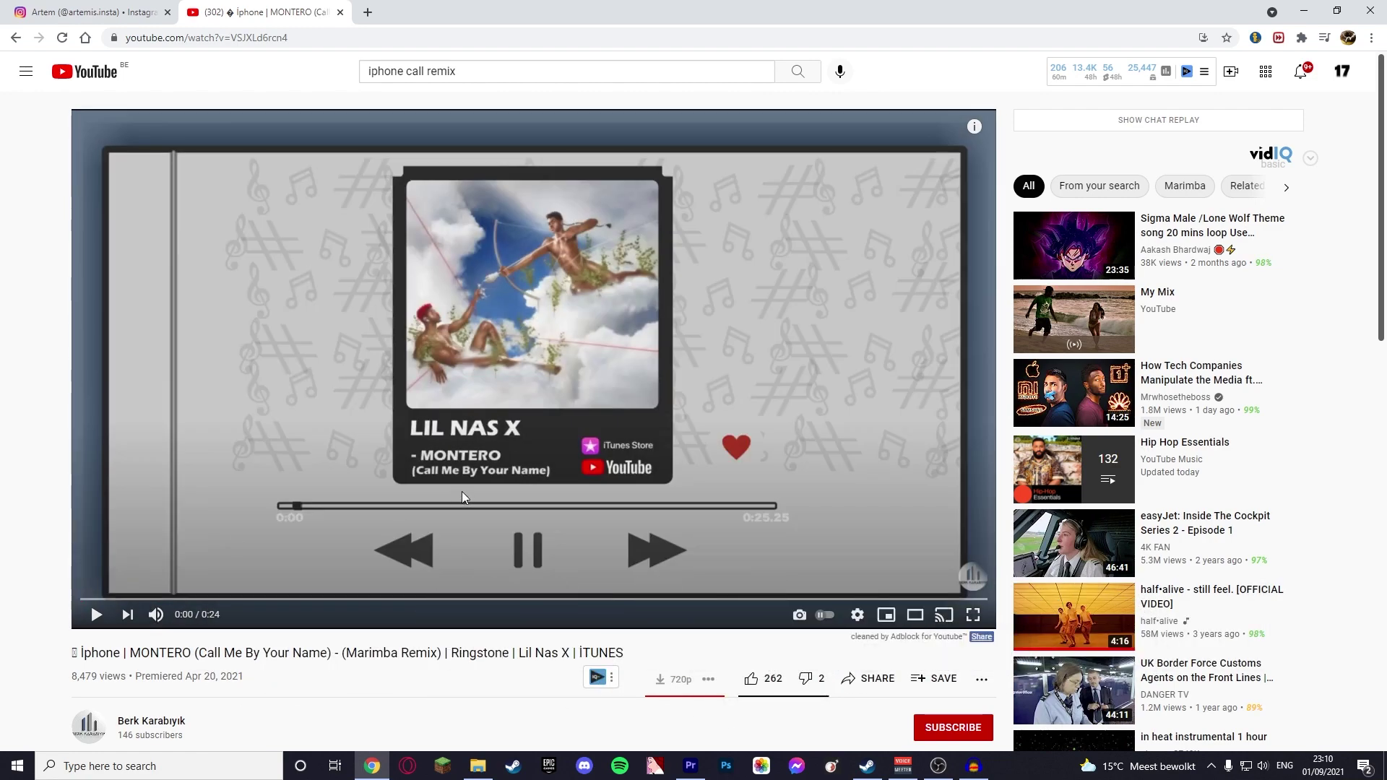
click(462, 491)
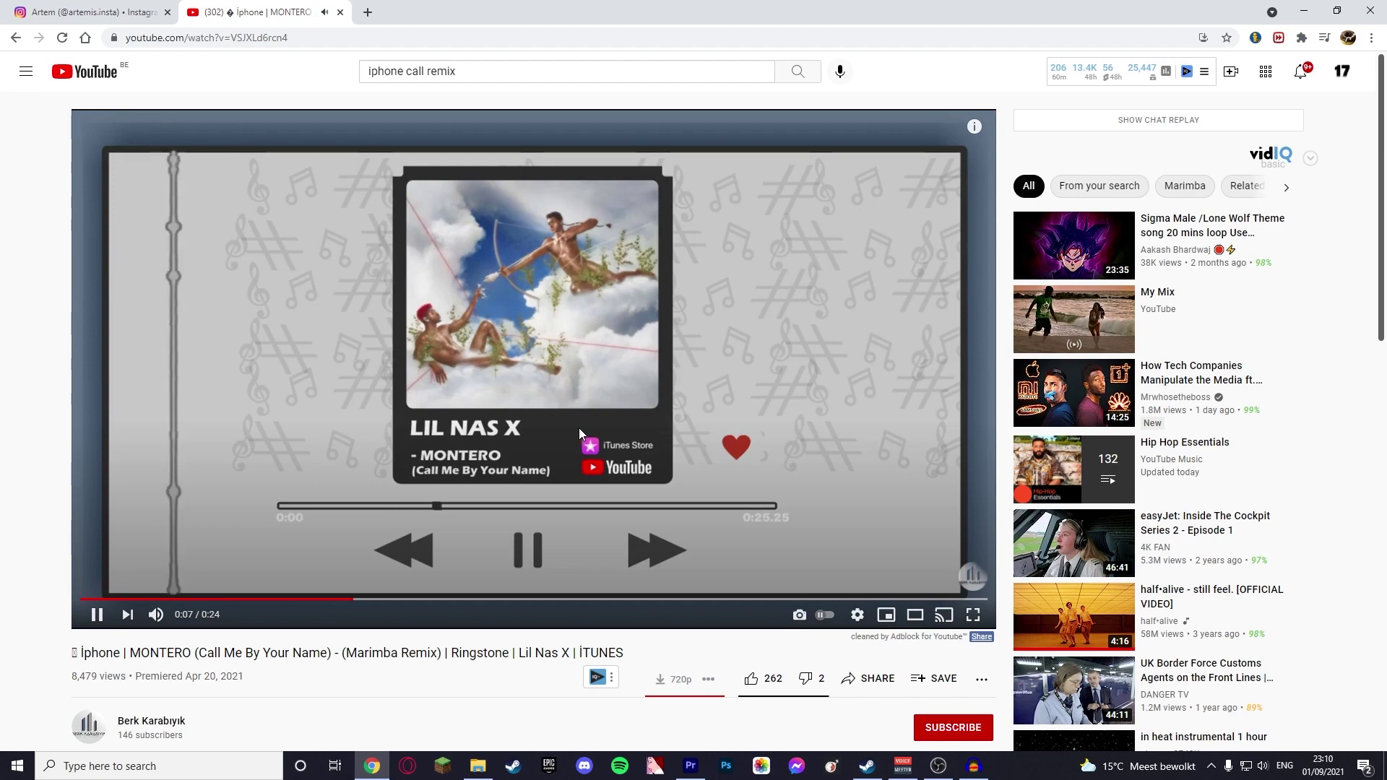
click(717, 449)
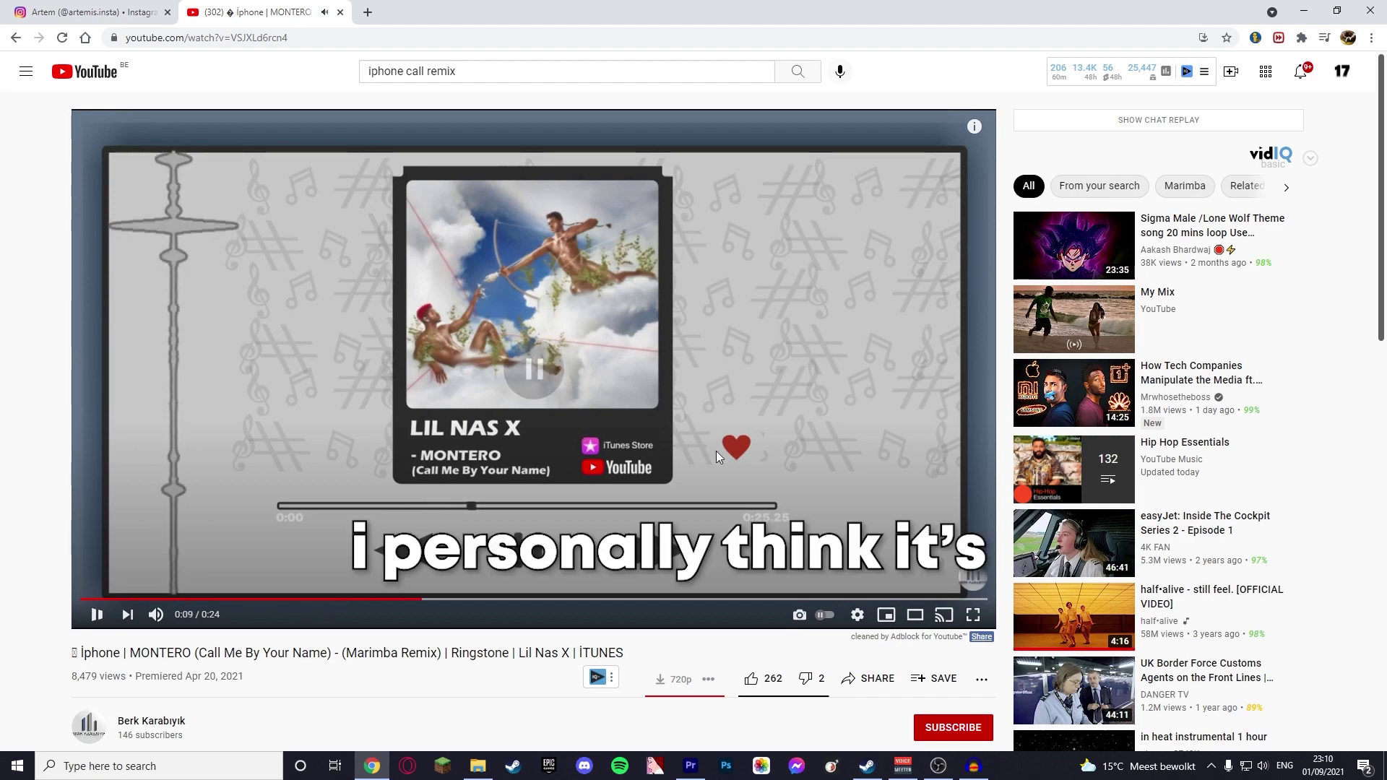
scroll(693, 463, down, 3)
click(708, 464)
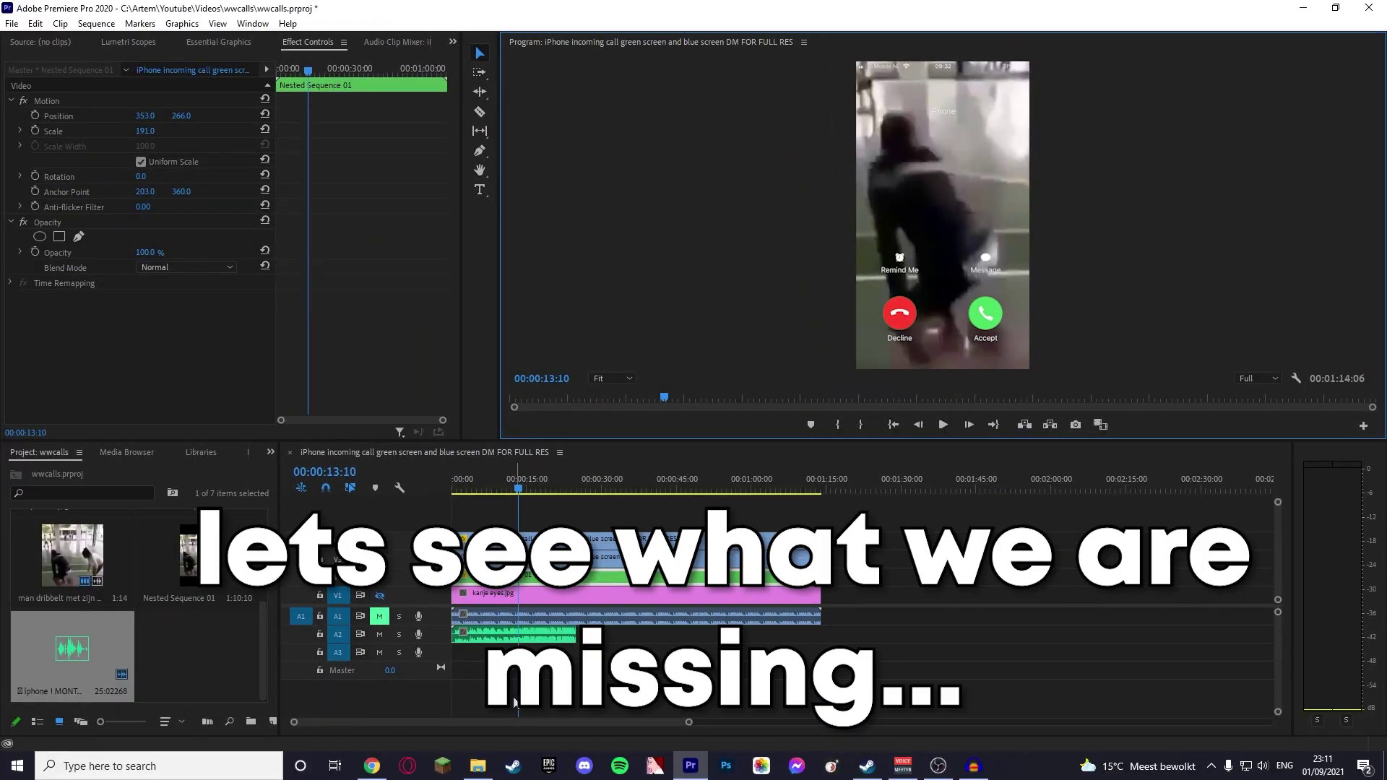
- Switch to Chrome, view the saved Instagram post "Buddy Calling..." as a caption reference, and return to Premiere Pro
click(371, 766)
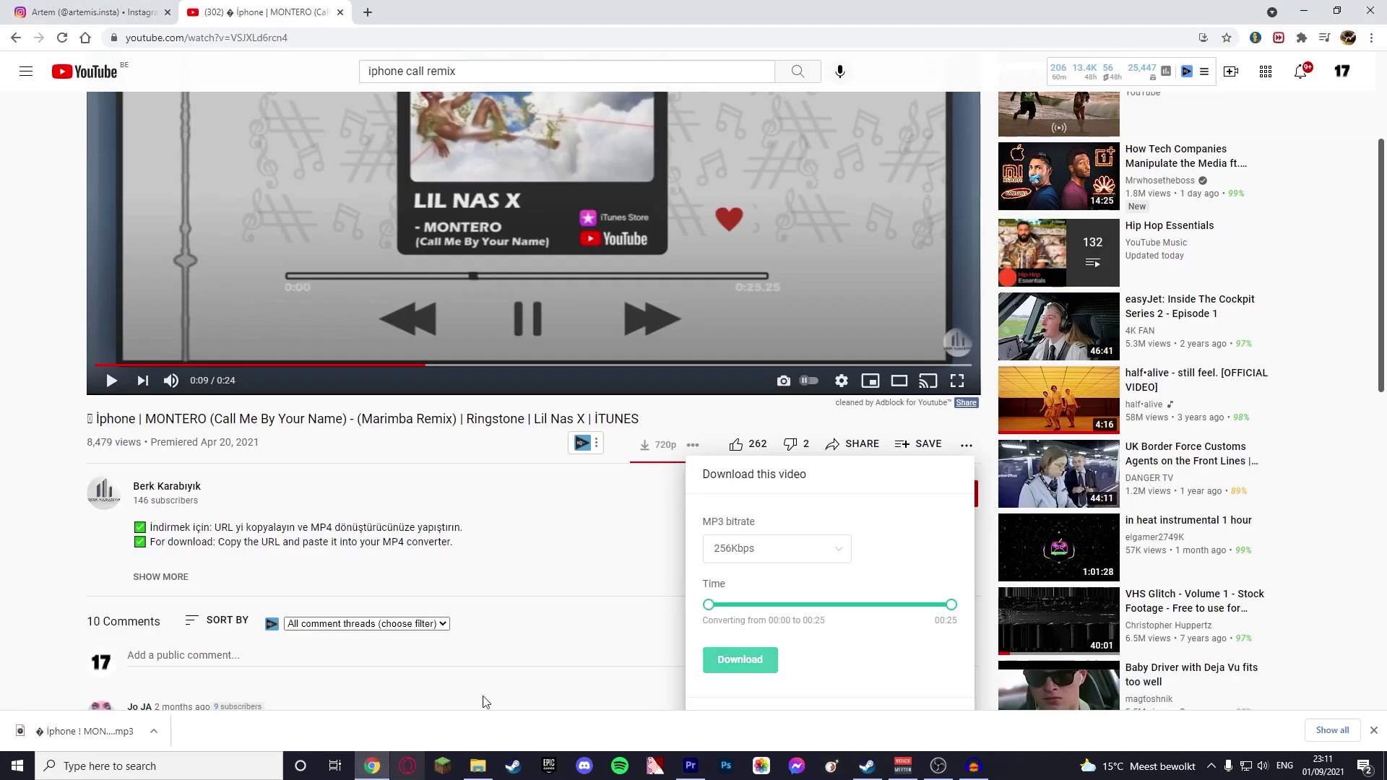
click(132, 6)
scroll(1040, 447, up, 4)
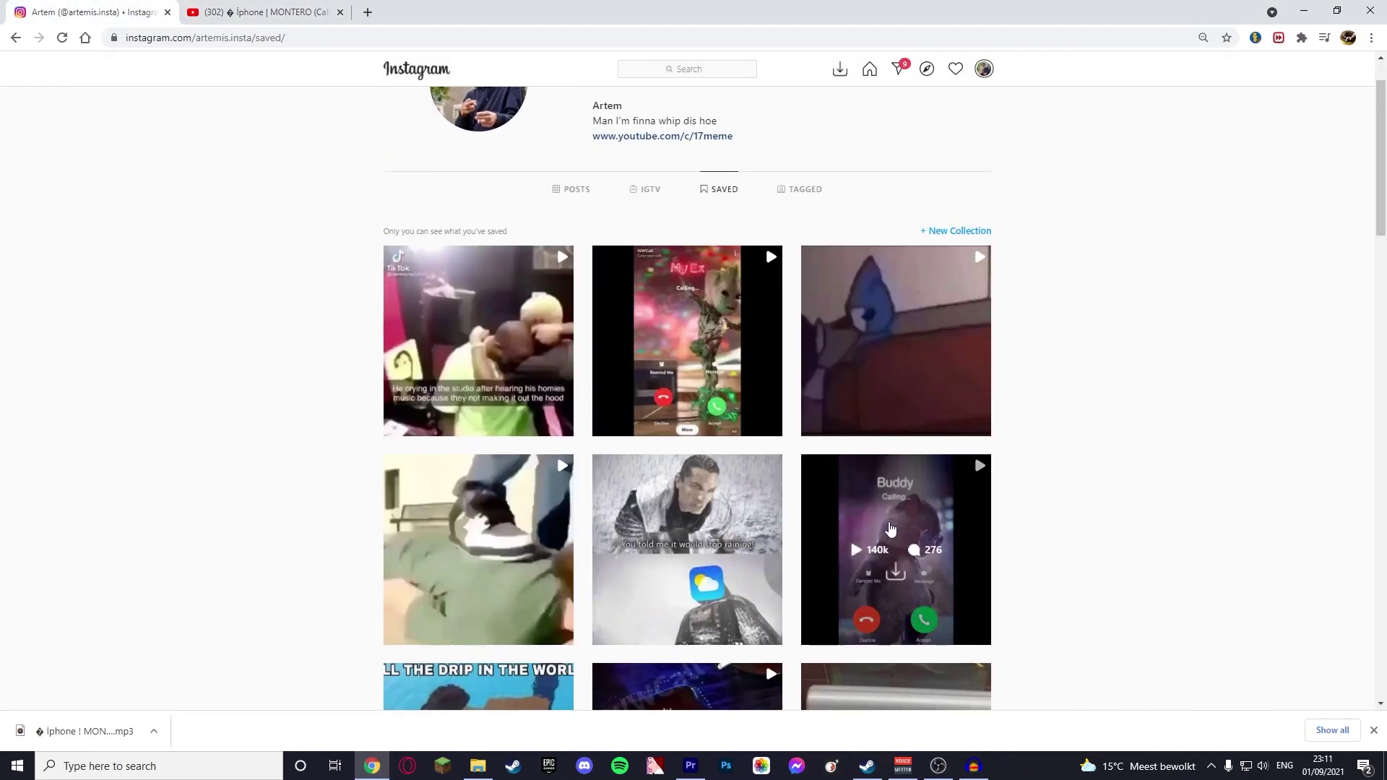
click(890, 529)
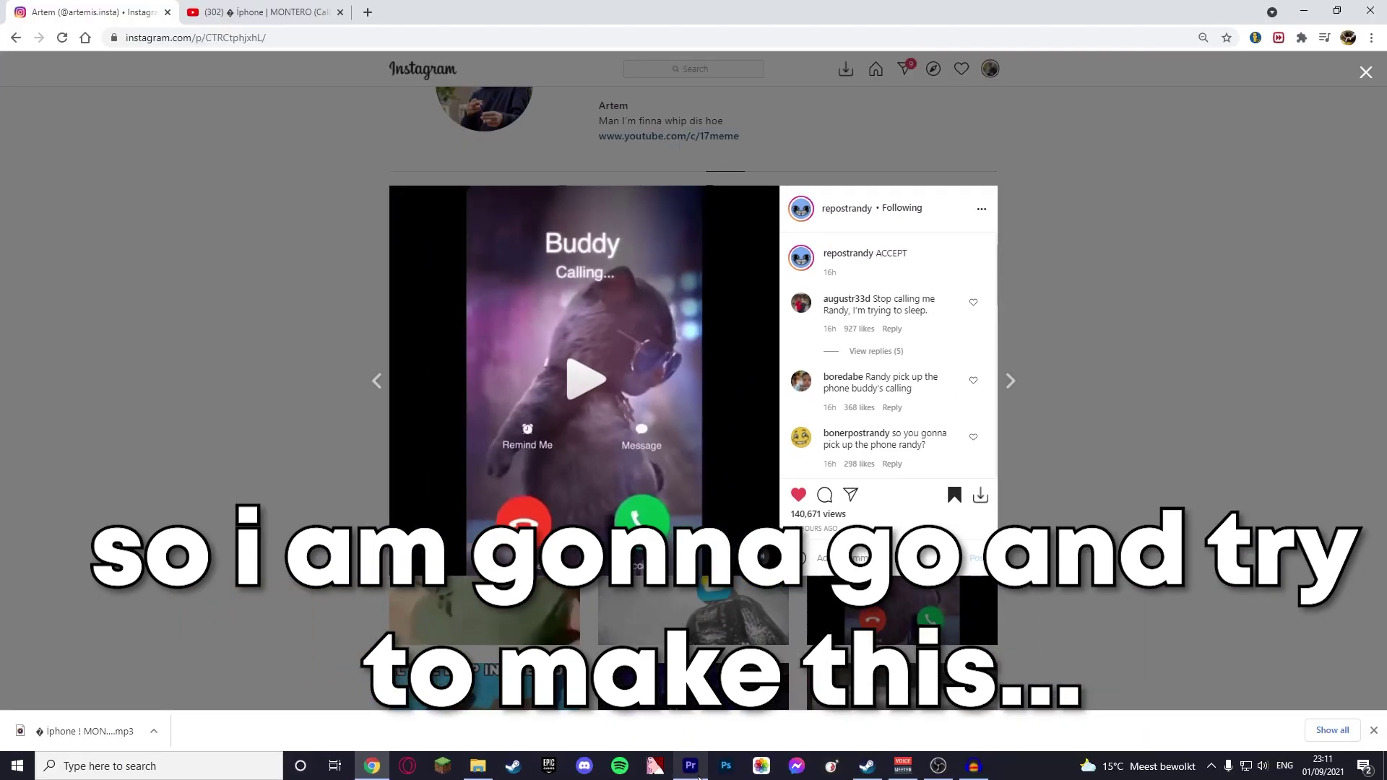
click(691, 767)
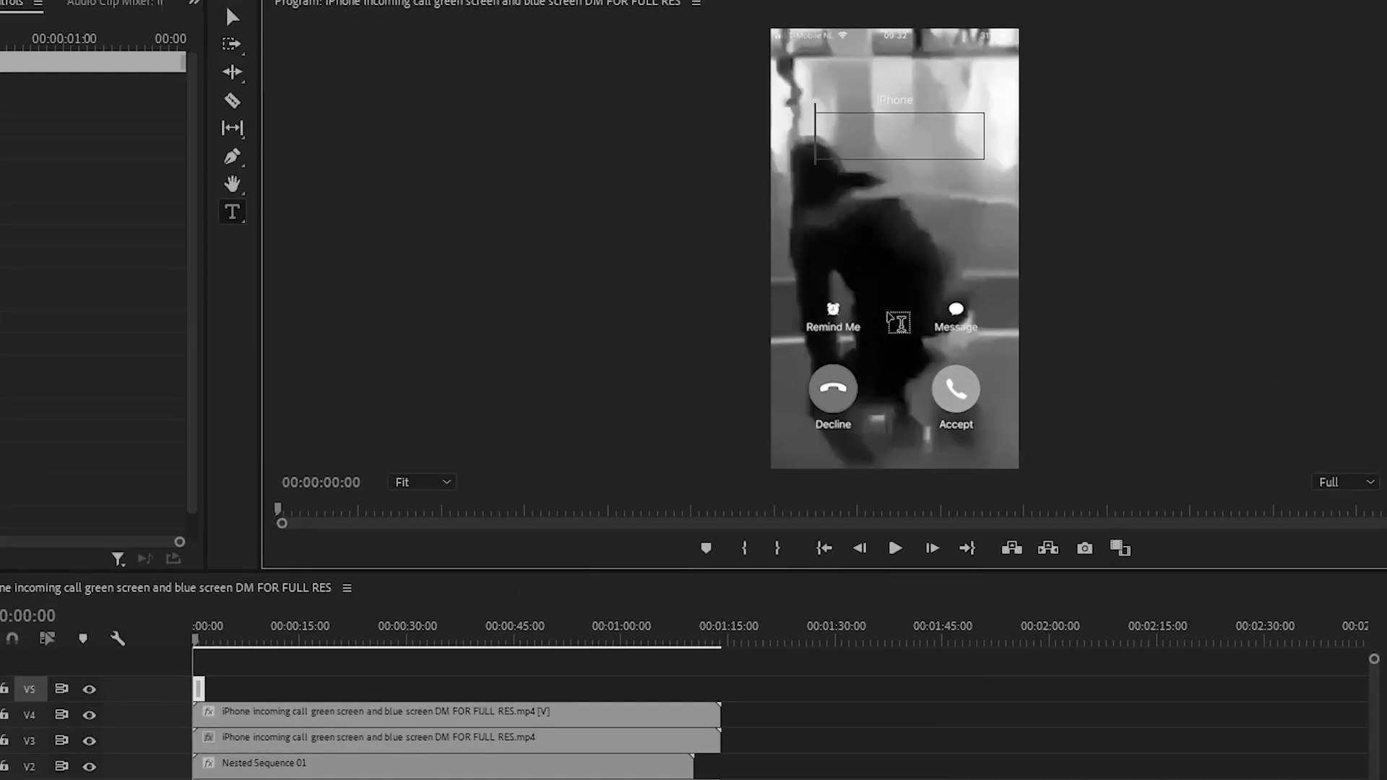
- Enter "Your" as the title text in the text box below the iPhone label
text(Y)
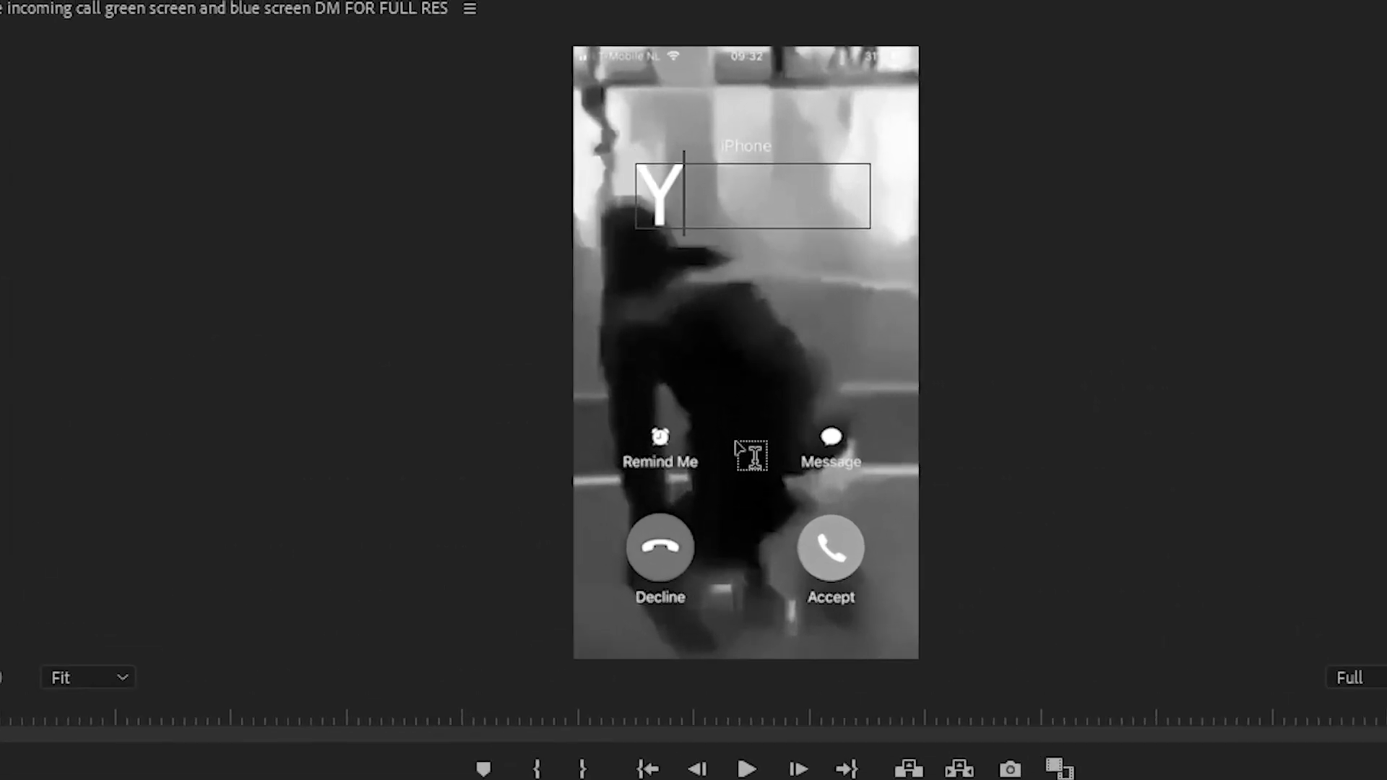
text(our)
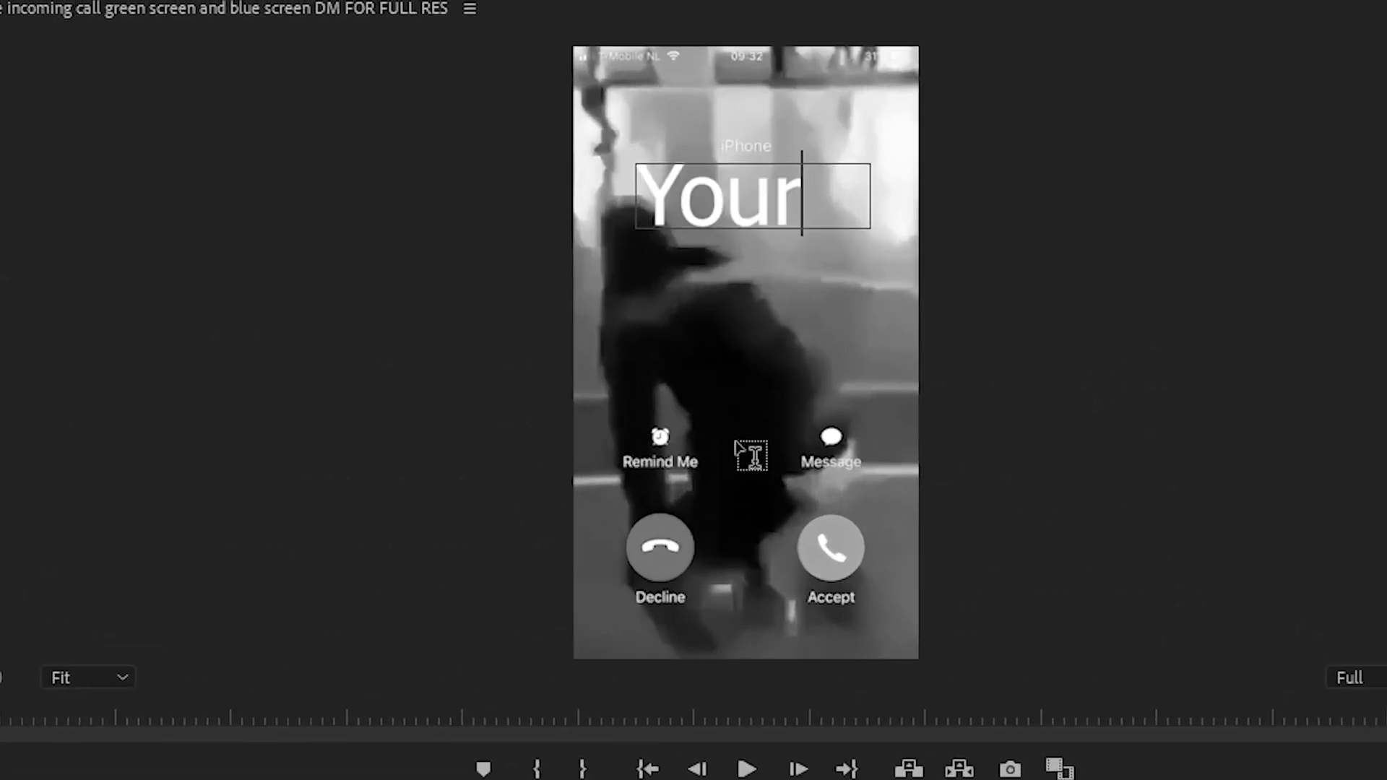
key(BackSpace)
key(BackSpace)
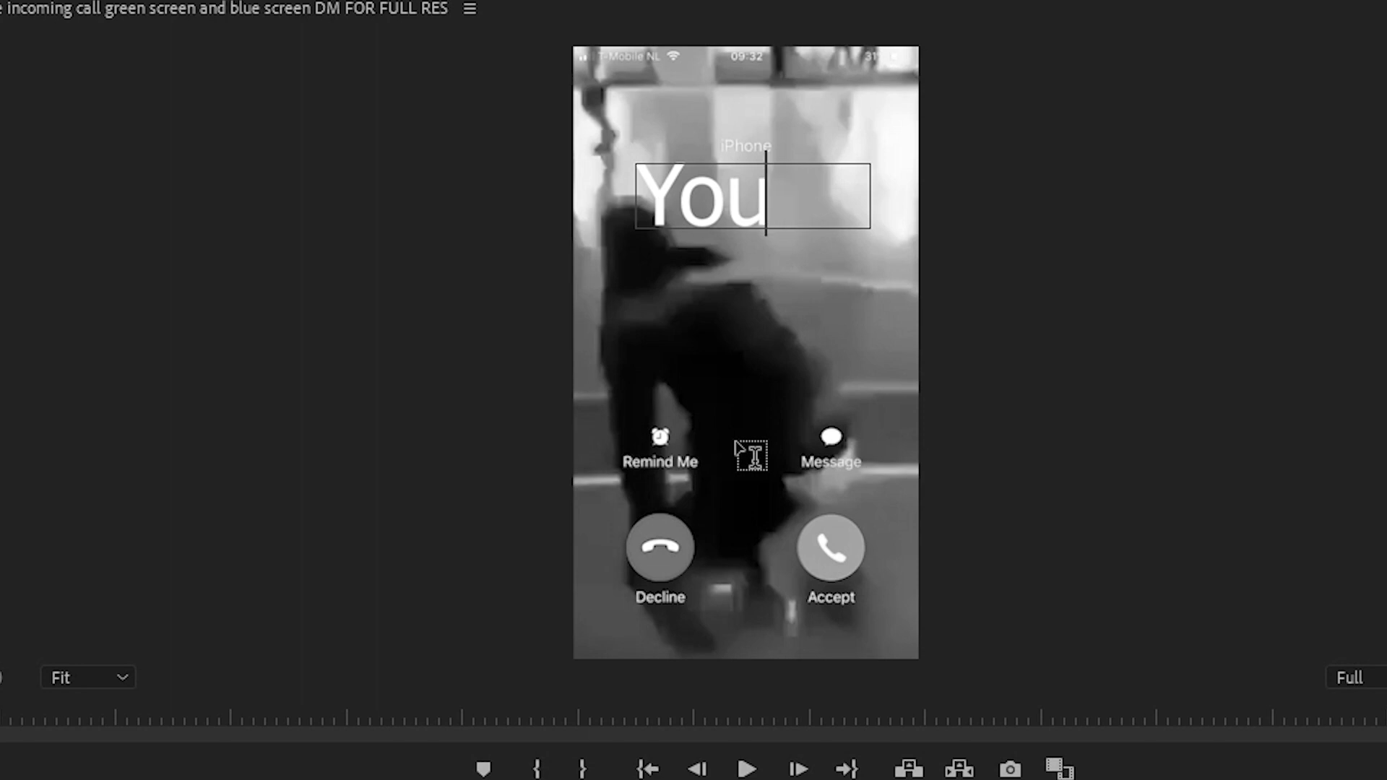
text('re)
key(BackSpace)
key(BackSpace)
key(BackSpace)
text(r)
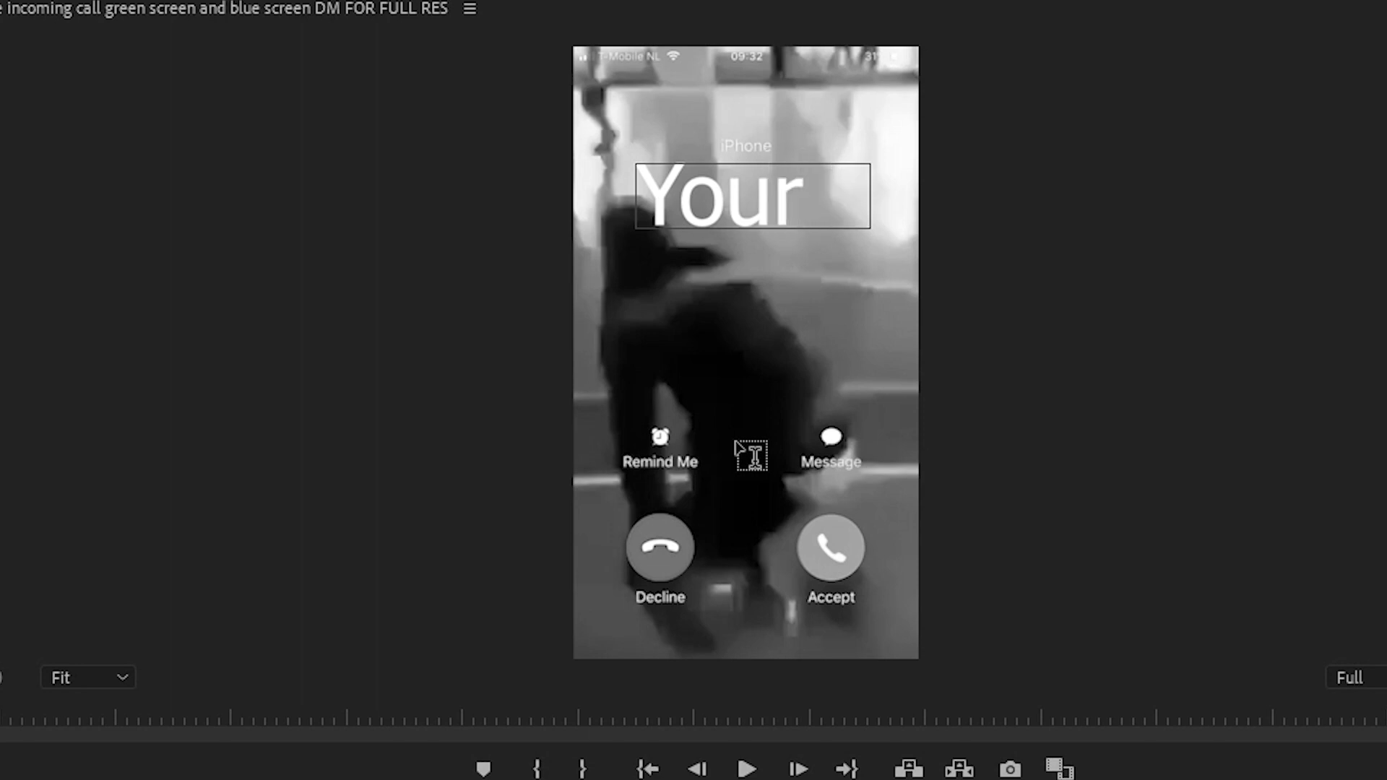
- Give the title text a black stroke
key(ctrl+a)
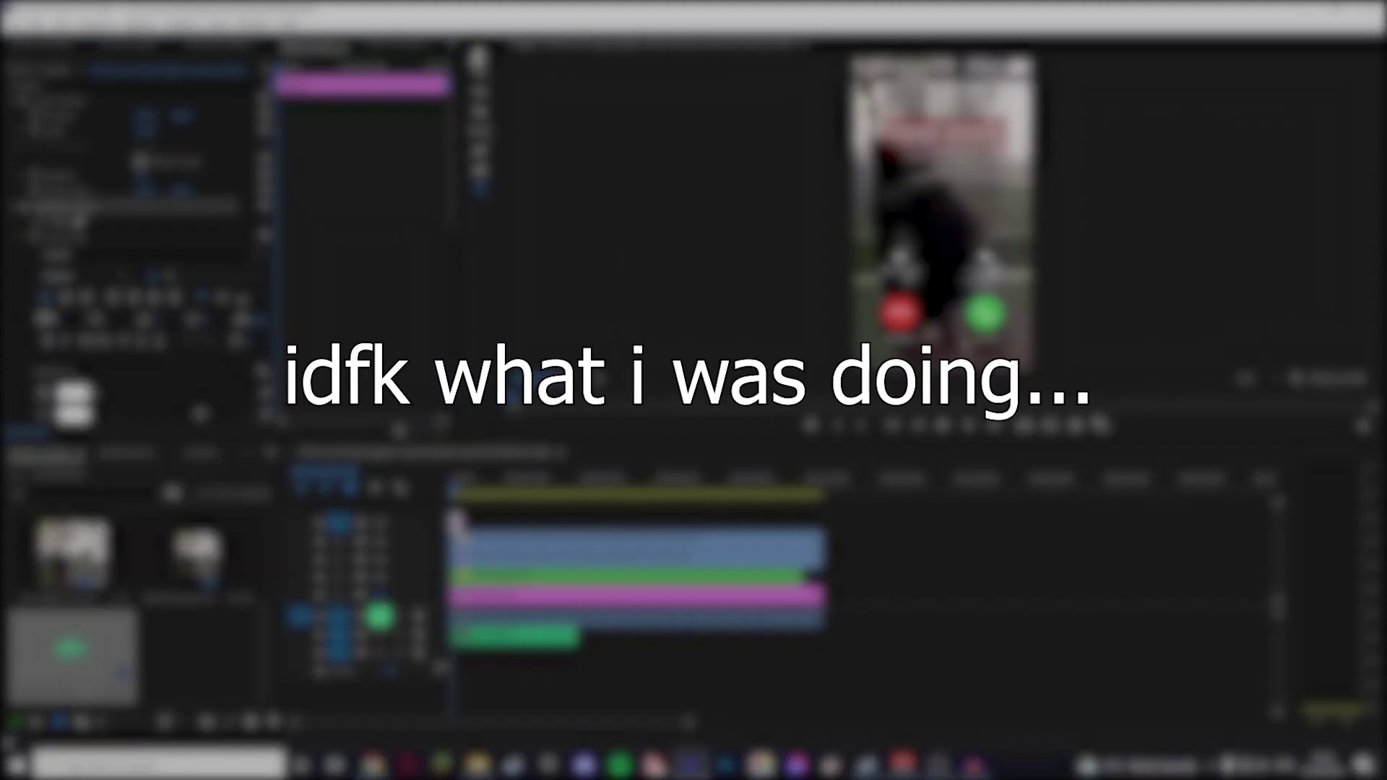
click(479, 55)
click(75, 415)
click(822, 473)
- Extend the title graphic and trim the clips beneath it so they all end with the ringtone audio
drag(466, 521, 580, 521)
drag(823, 557, 580, 557)
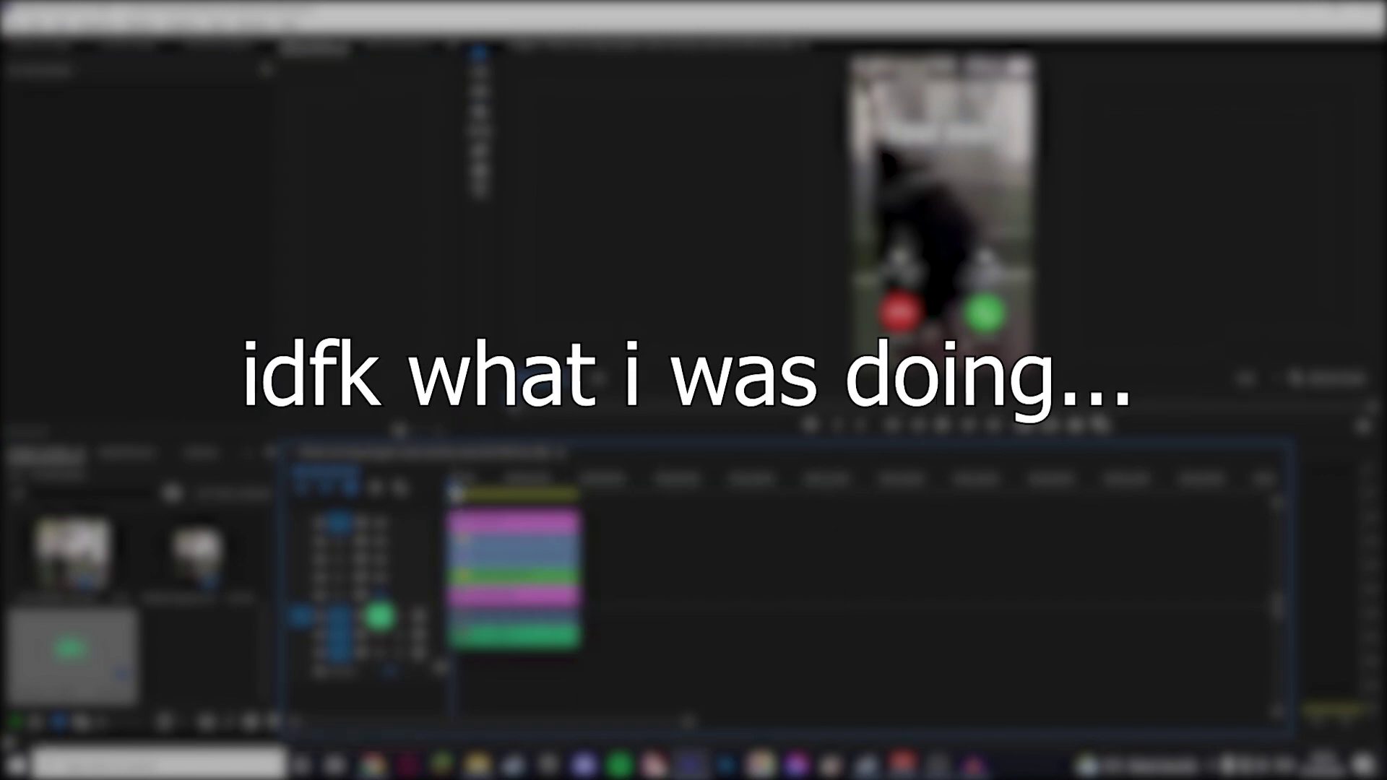
- Add a scale keyframe of 112 to the "Your mom" graphic at 00:00:02:00
click(513, 521)
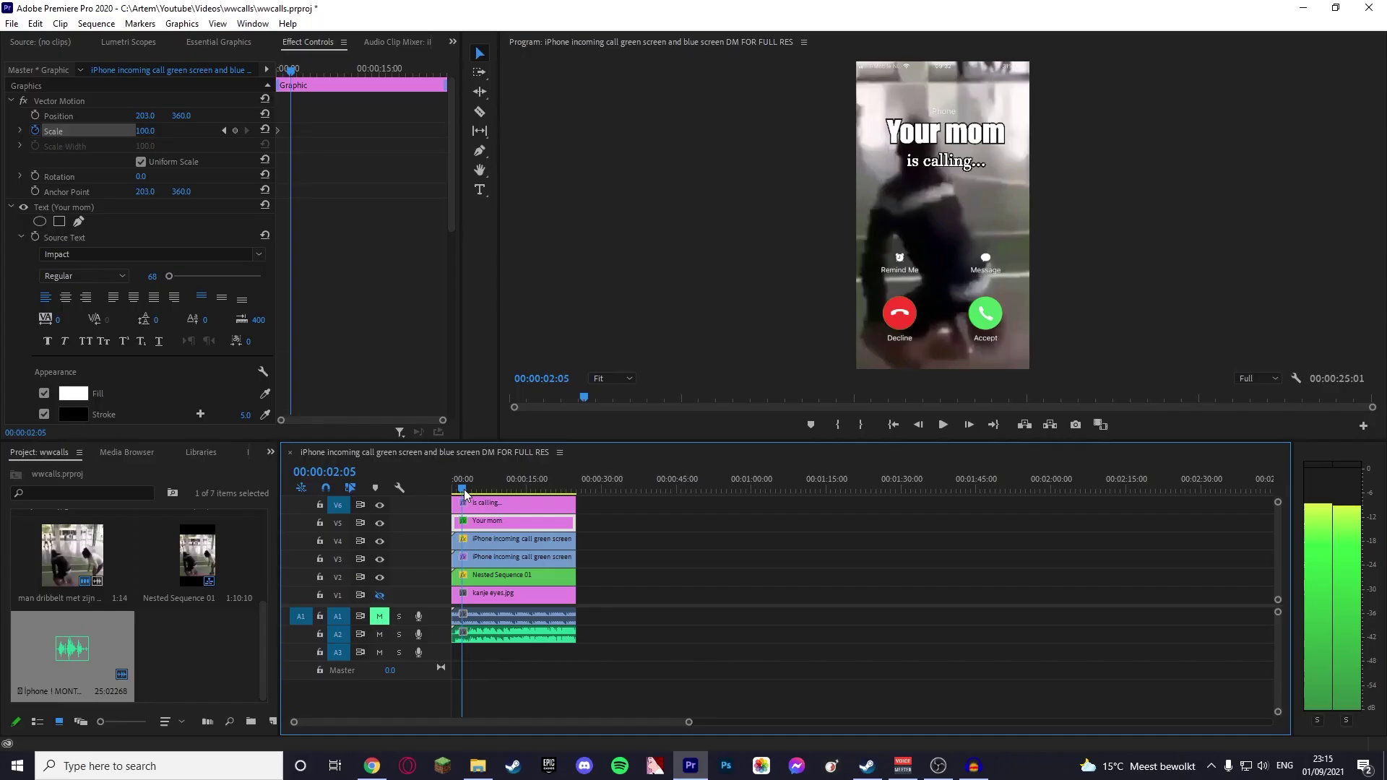
click(466, 492)
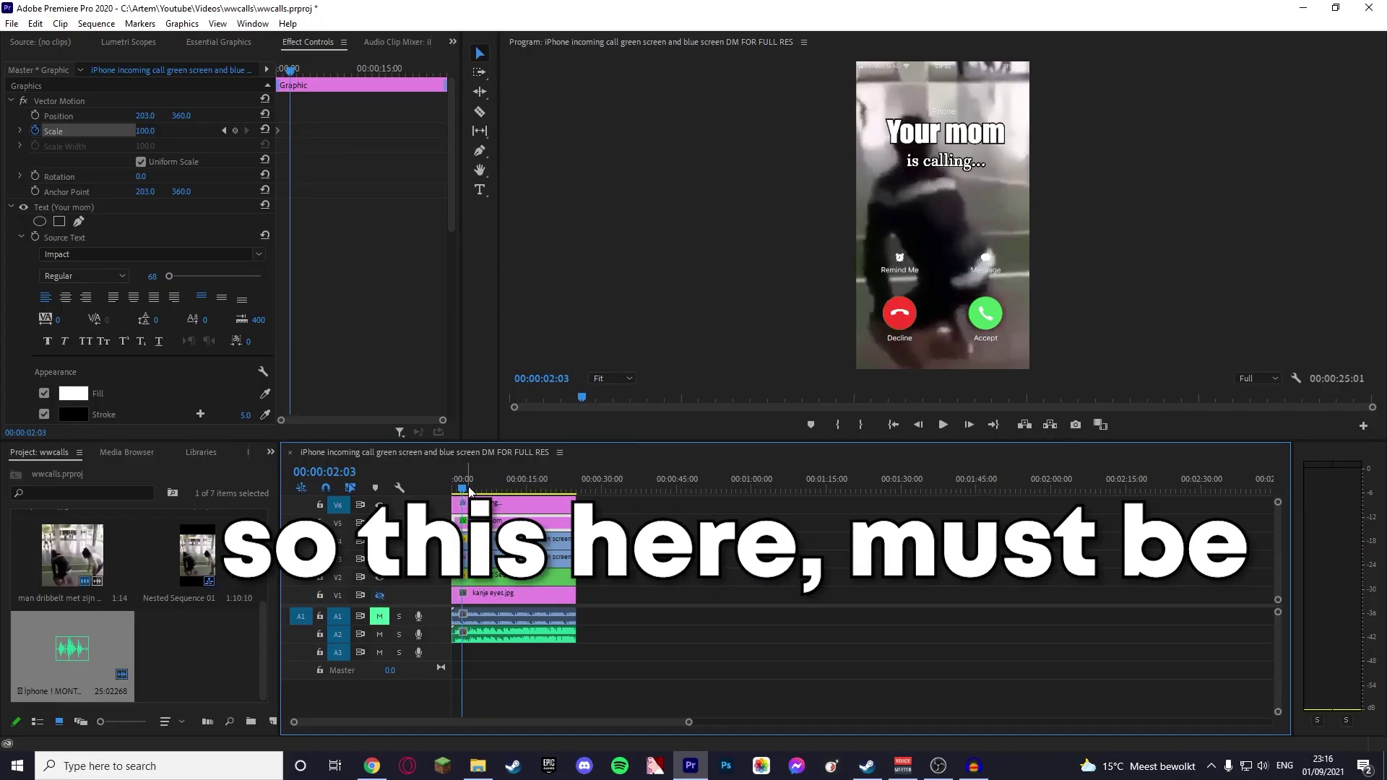
click(468, 492)
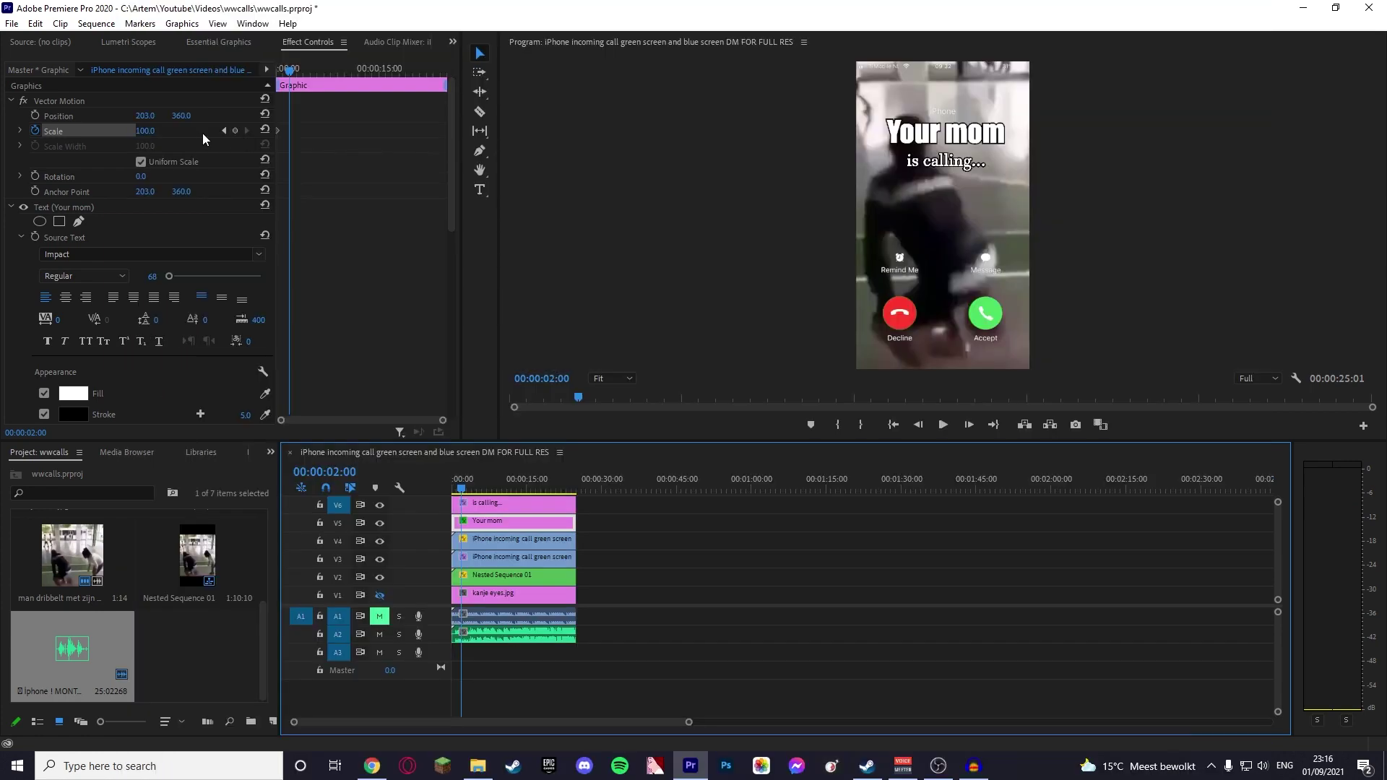
drag(145, 132, 154, 132)
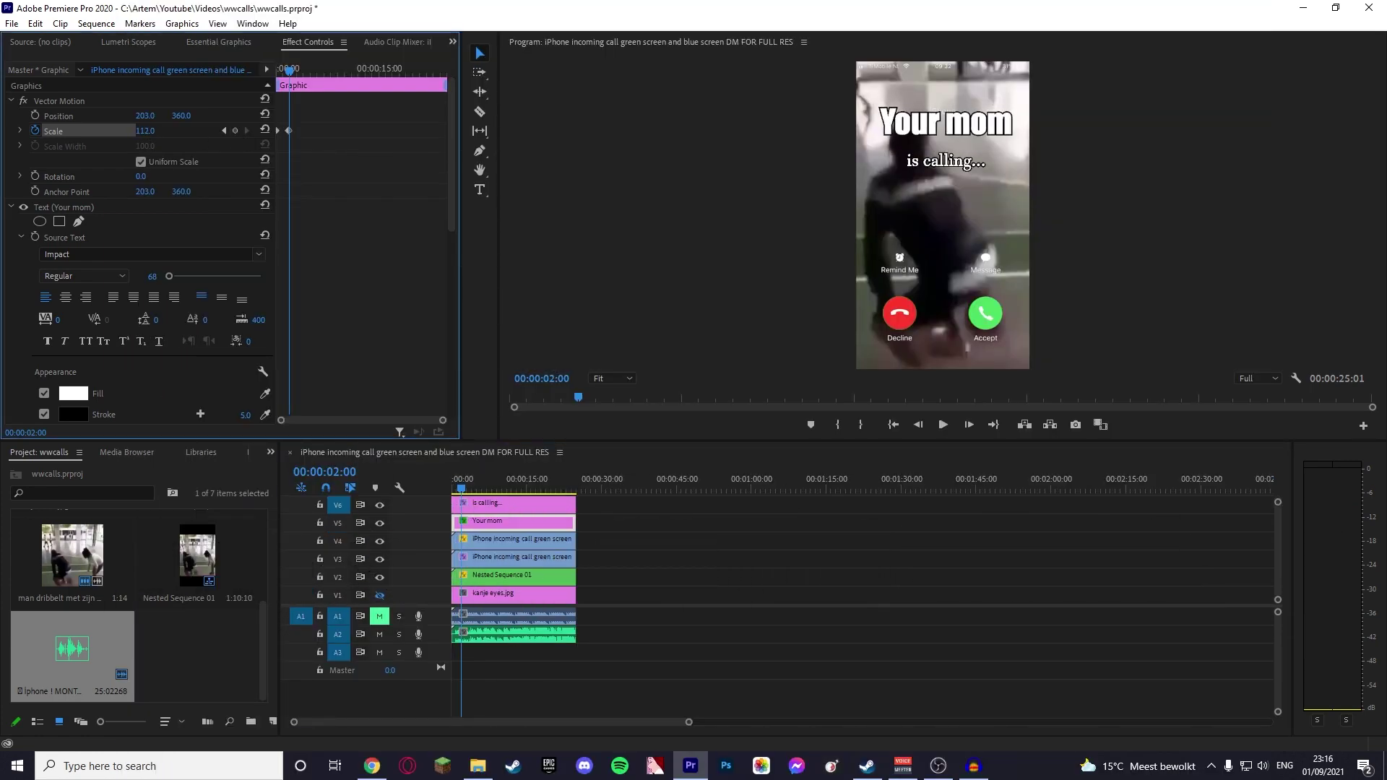